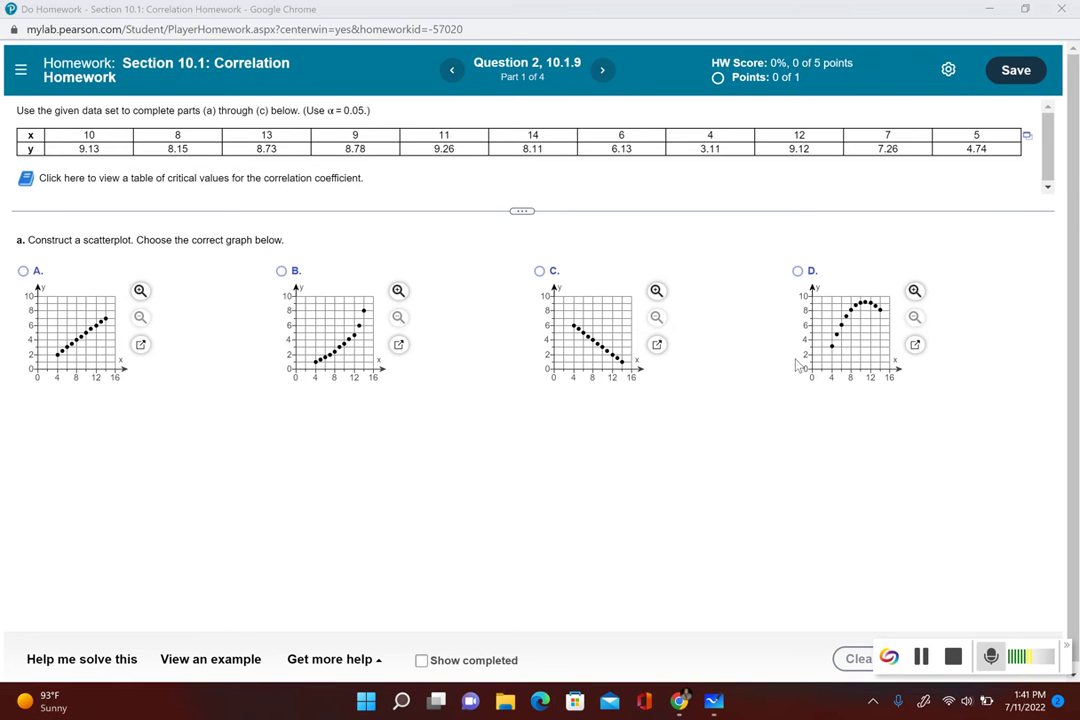
Open the question's x and y data set in StatCrunch and maximize its window.
{"action": "left_click", "coordinate": [1026, 136]}
{"action": "left_click", "coordinate": [940, 162]}
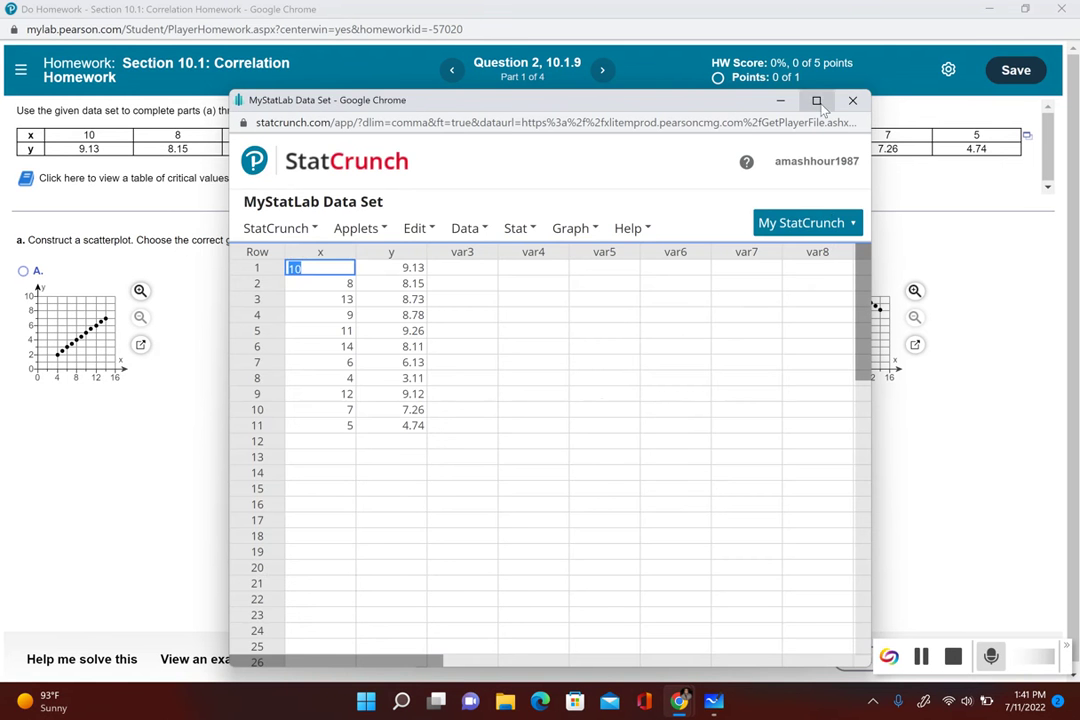
{"action": "left_click", "coordinate": [816, 100]}
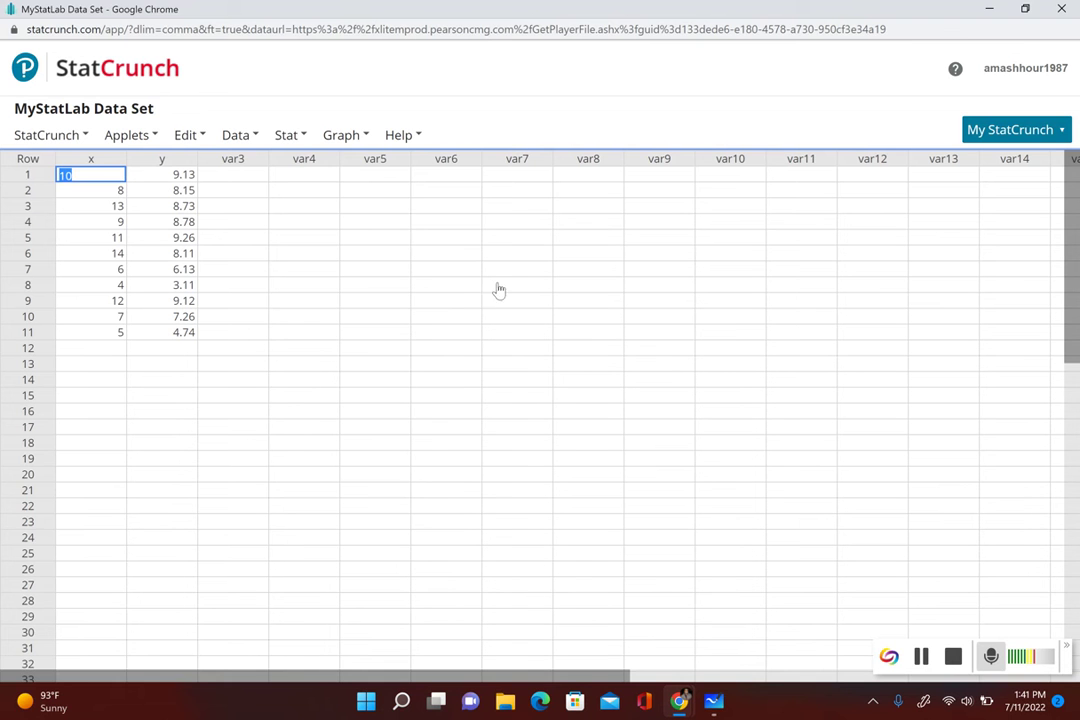
Compute a simple linear regression with x as the X variable and y as the Y variable.
{"action": "left_click", "coordinate": [290, 136]}
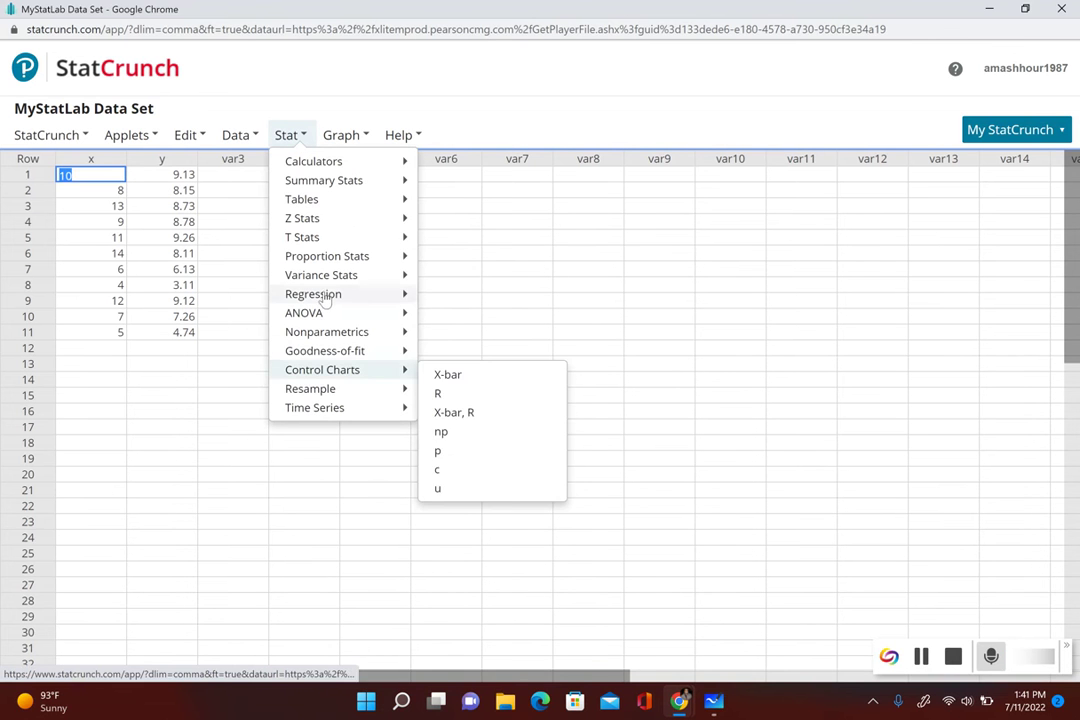
{"action": "mouse_move", "coordinate": [326, 302]}
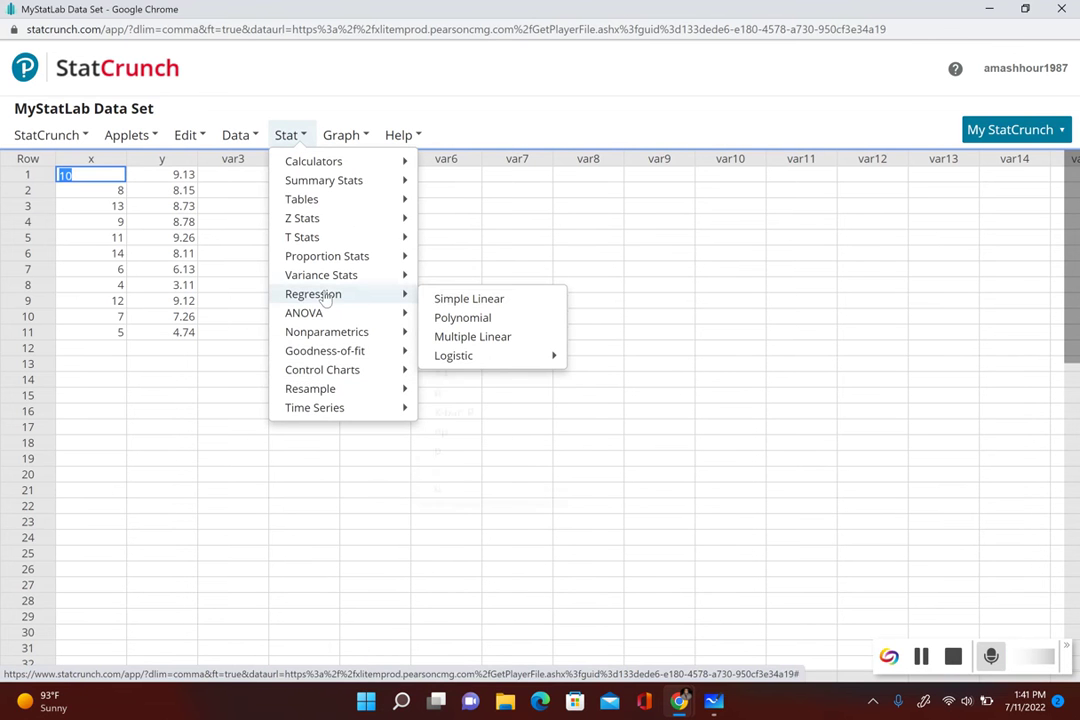
{"action": "left_click", "coordinate": [440, 302]}
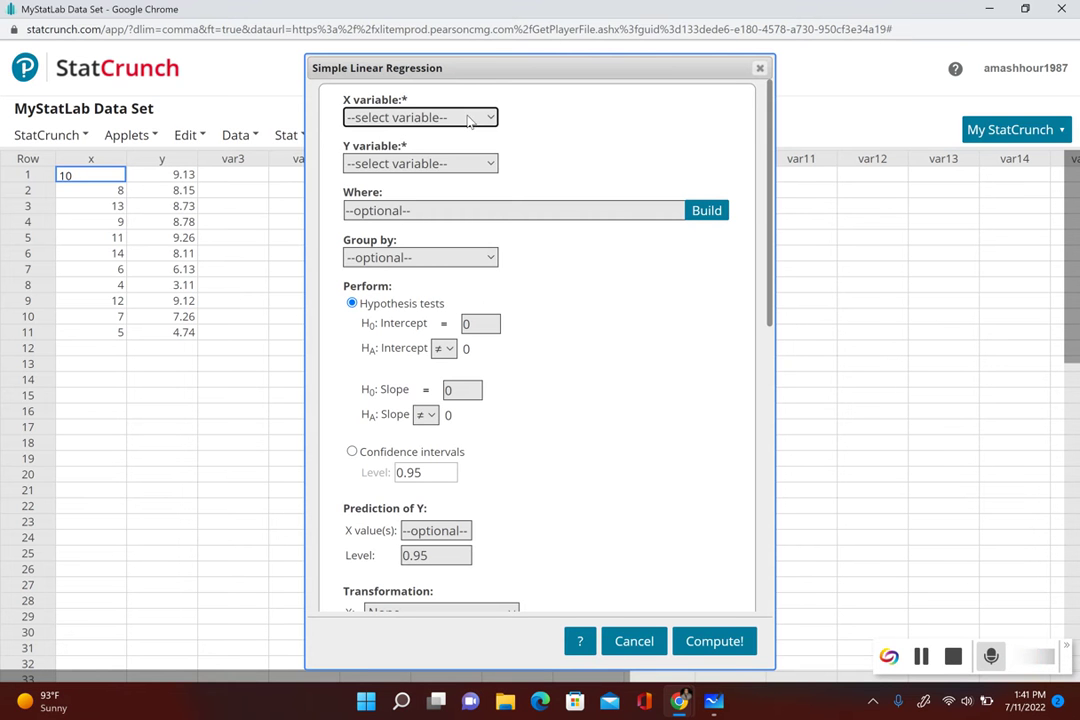
{"action": "left_click", "coordinate": [403, 117]}
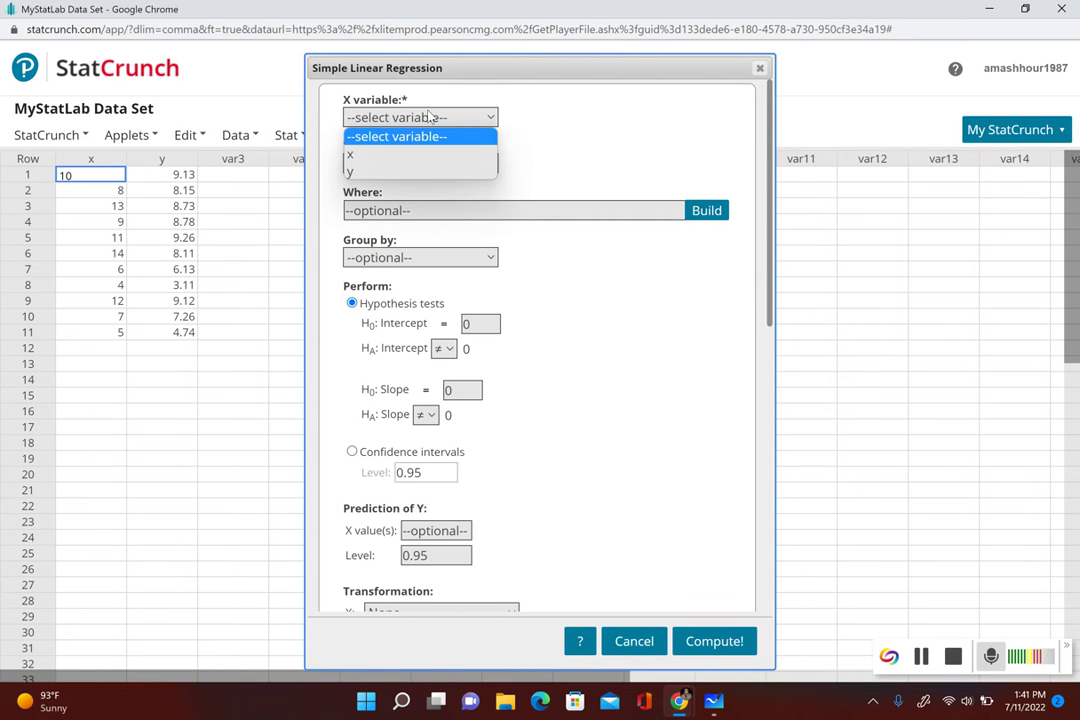
{"action": "left_click", "coordinate": [351, 156]}
{"action": "left_click", "coordinate": [420, 163]}
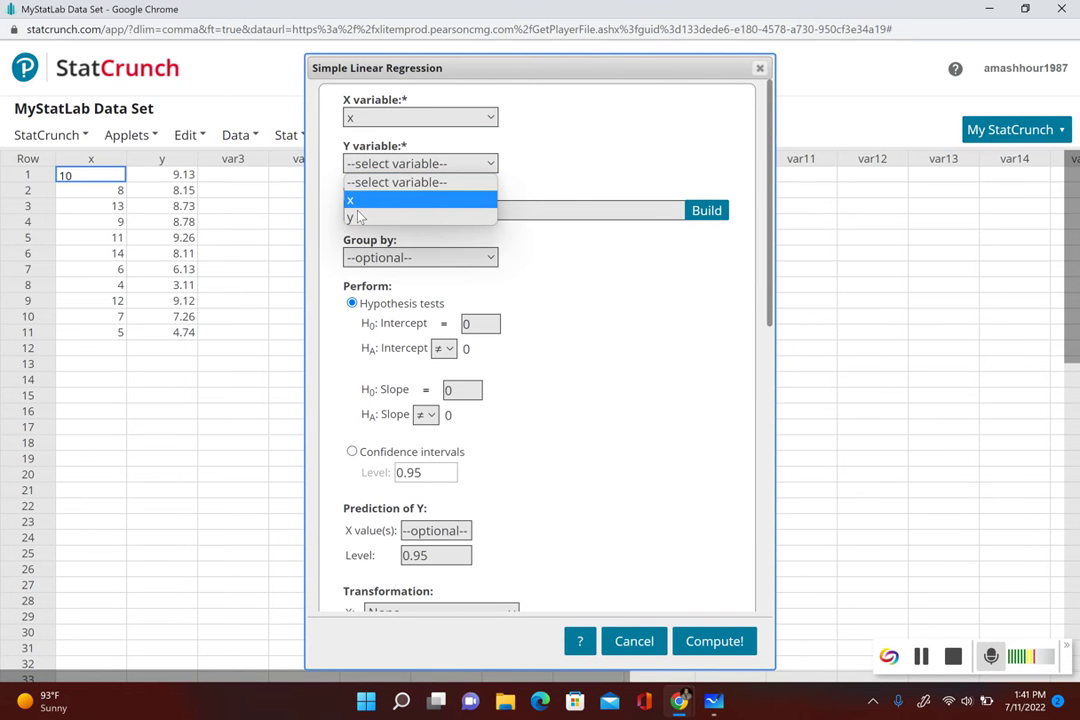
{"action": "left_click", "coordinate": [392, 212]}
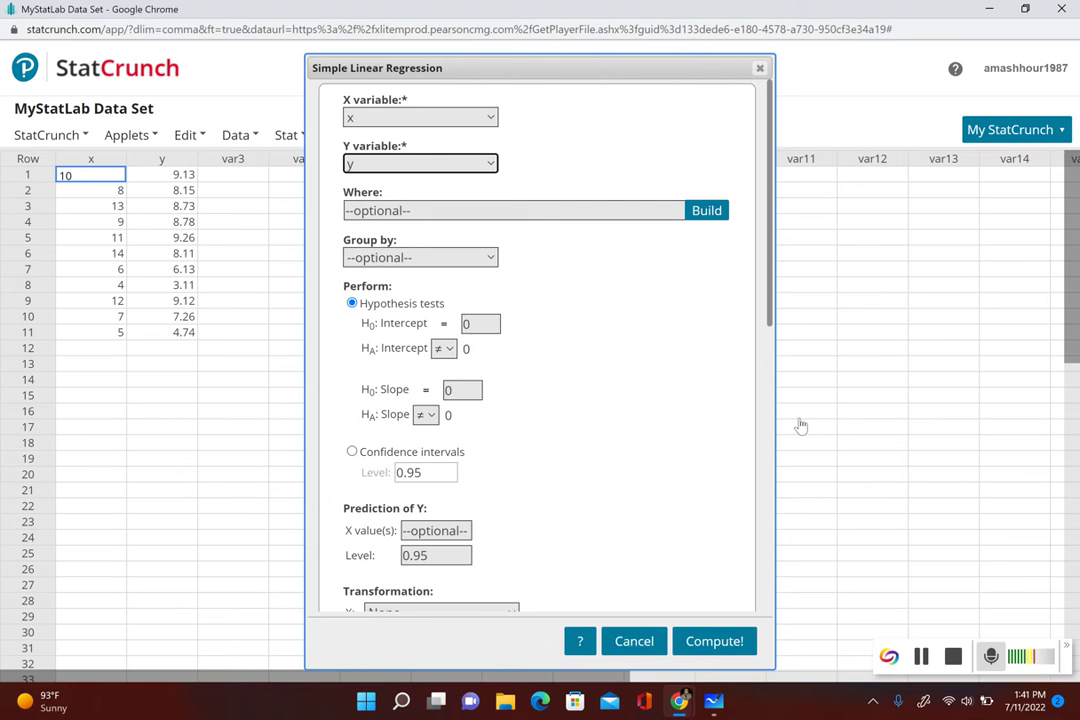
{"action": "left_click", "coordinate": [697, 648]}
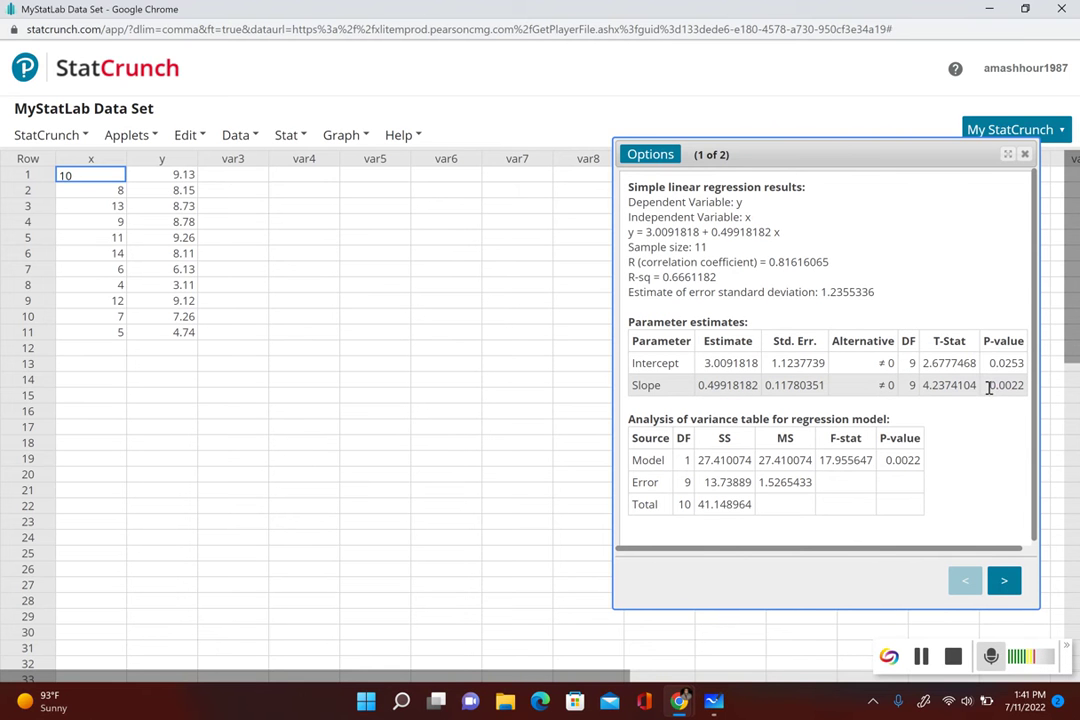
Highlight the slope's P-value in the regression results and display the fitted line plot.
{"action": "left_click_drag", "start_coordinate": [993, 388], "coordinate": [1026, 388]}
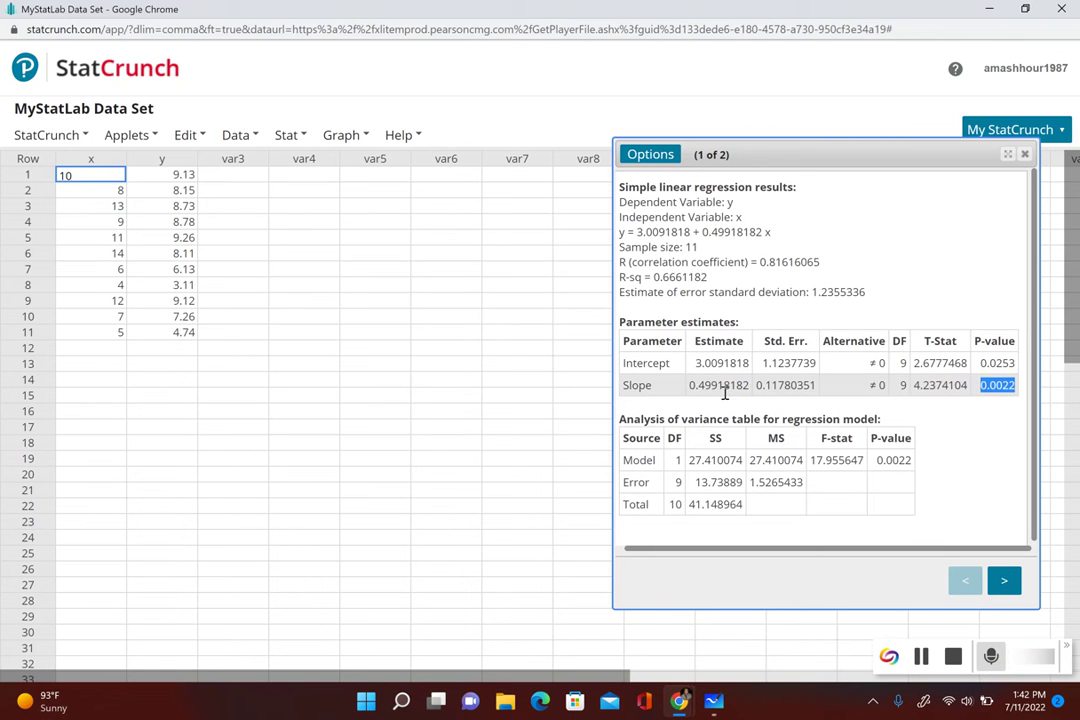
{"action": "left_click", "coordinate": [1003, 583]}
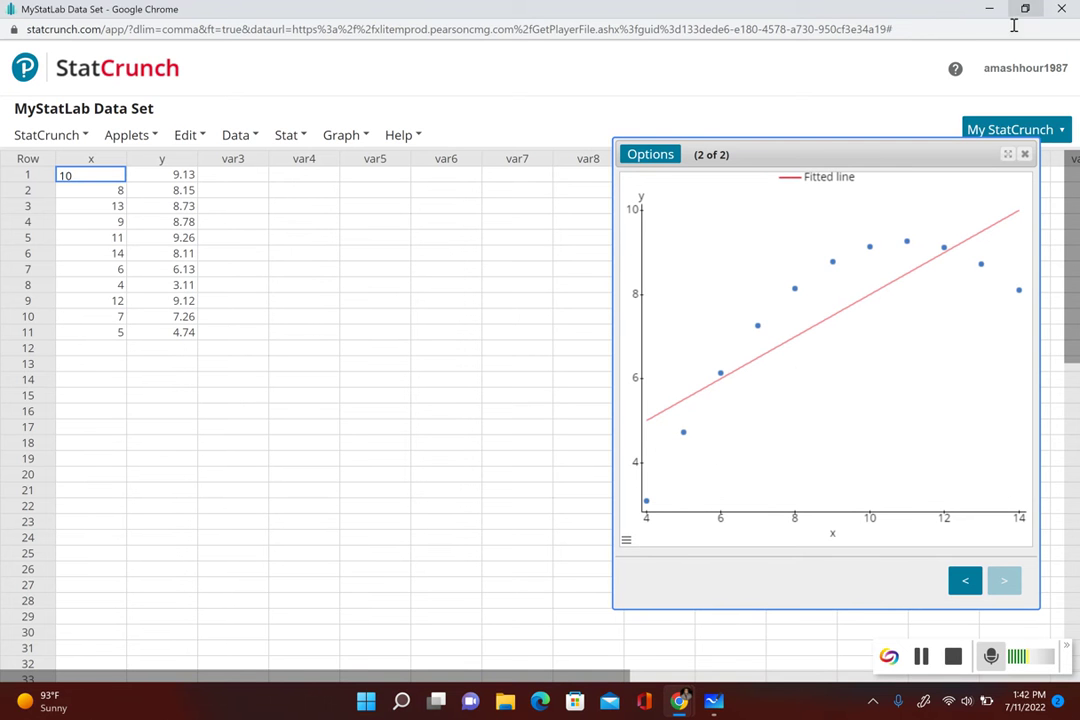
Arrange the windows side by side, with the homework in one half and the StatCrunch results in the other.
{"action": "mouse_move", "coordinate": [1025, 9]}
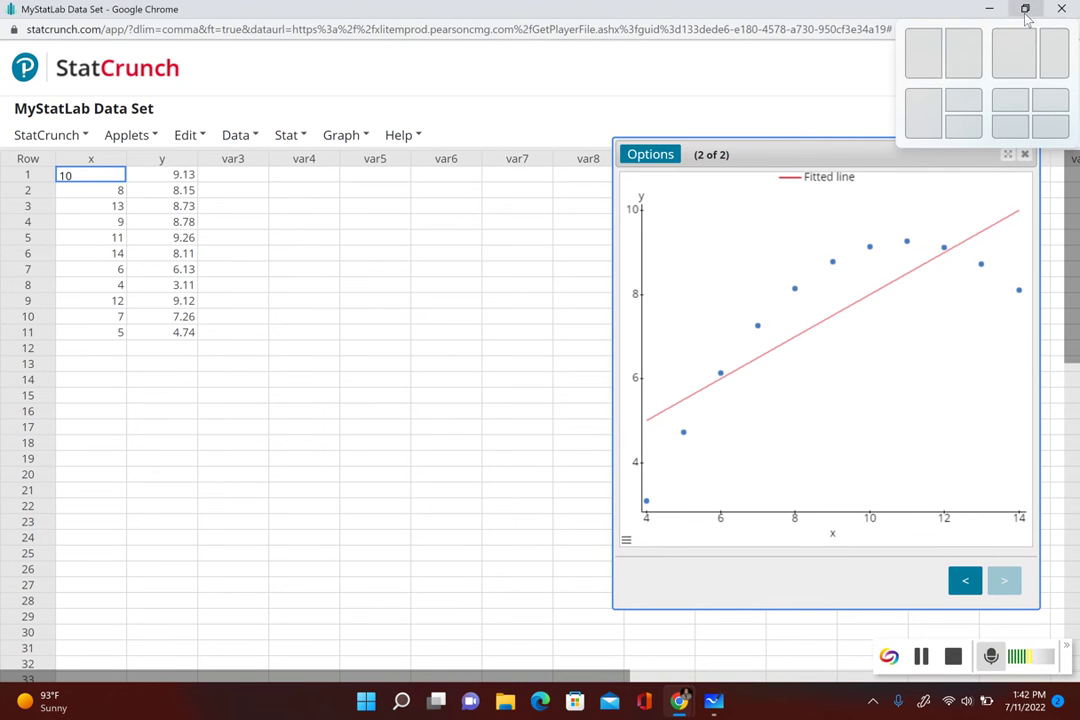
{"action": "left_click", "coordinate": [925, 45]}
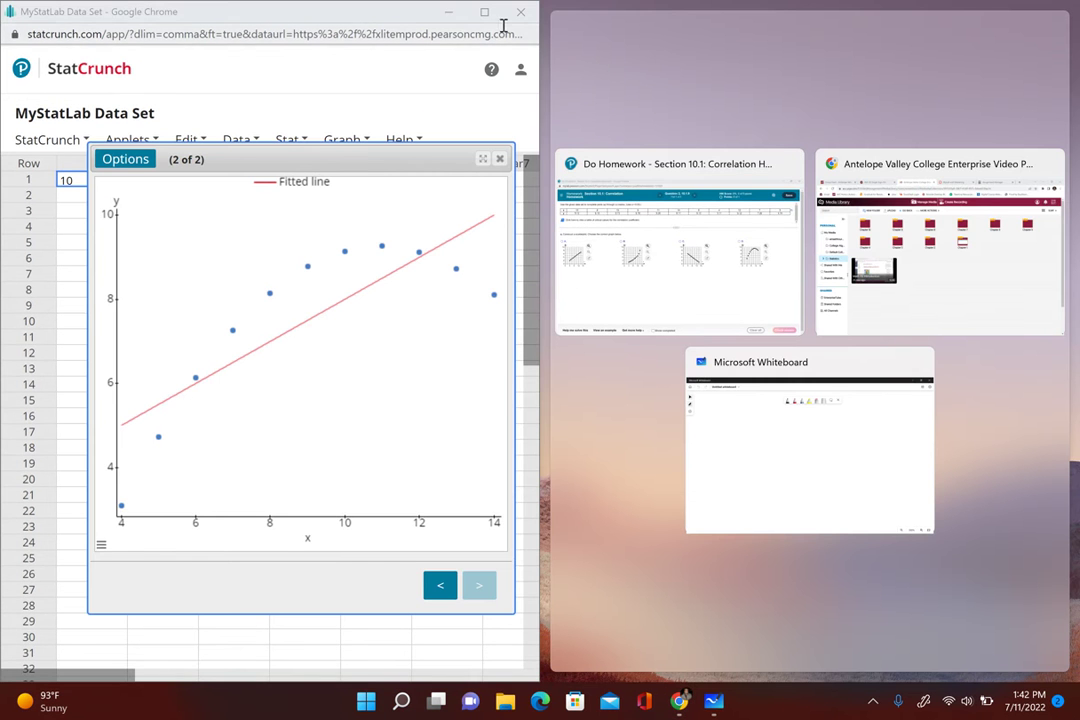
{"action": "mouse_move", "coordinate": [481, 22]}
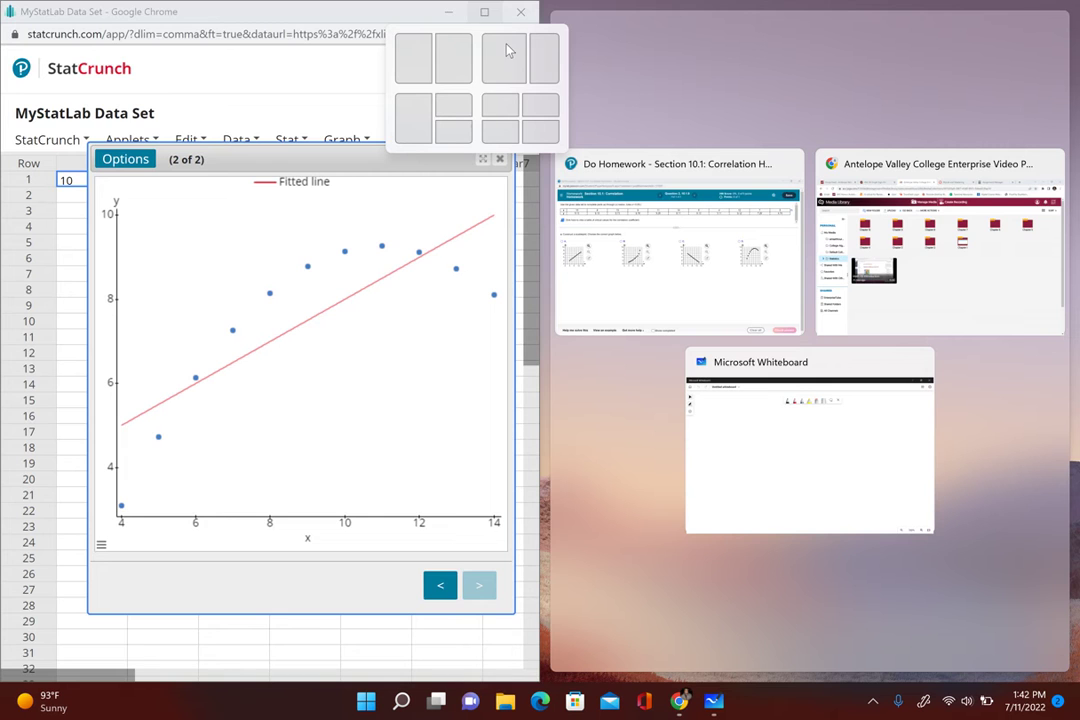
{"action": "left_click", "coordinate": [455, 55]}
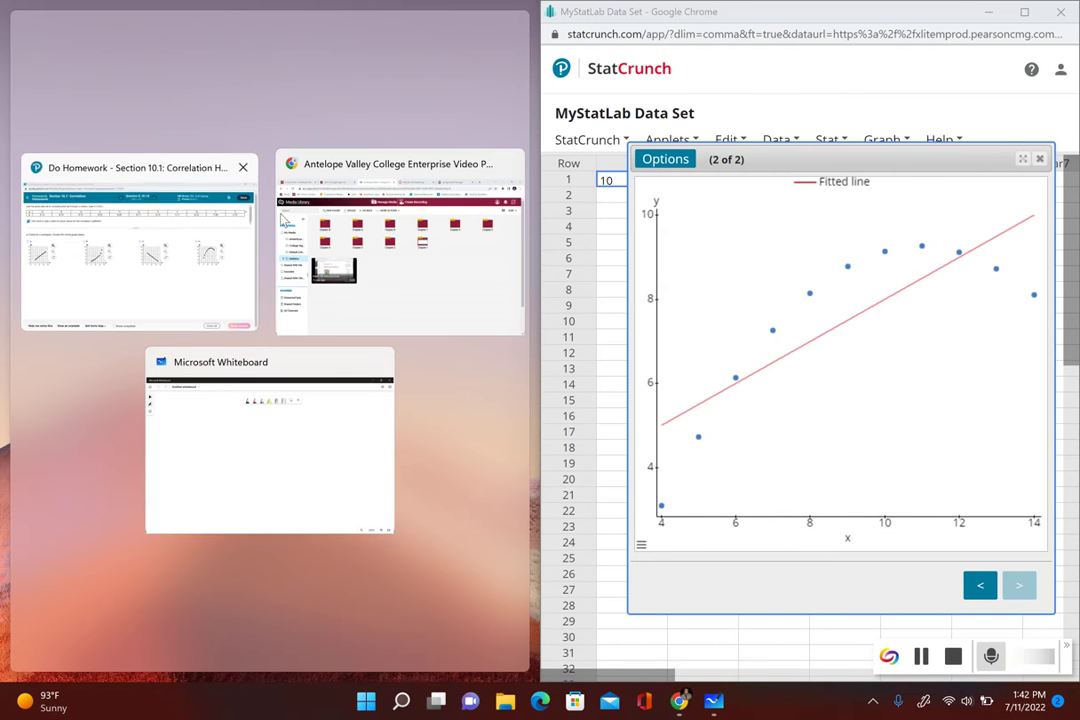
{"action": "left_click", "coordinate": [140, 245]}
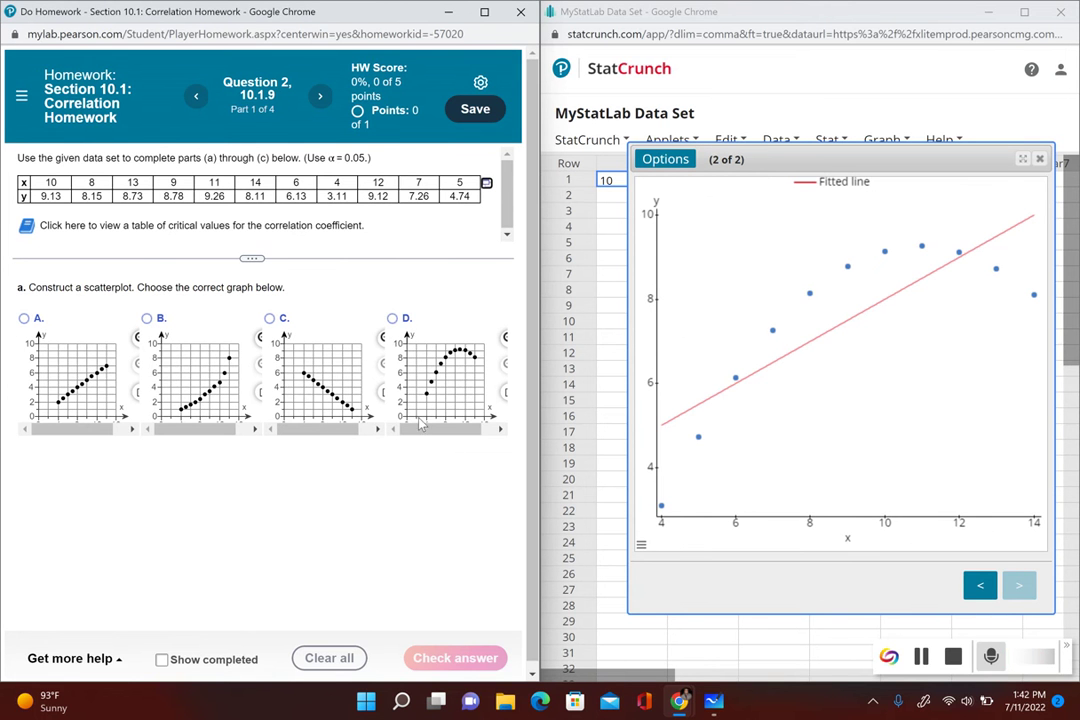
Answer part a with scatterplot D, check the answer and continue to part b.
{"action": "left_click", "coordinate": [391, 318]}
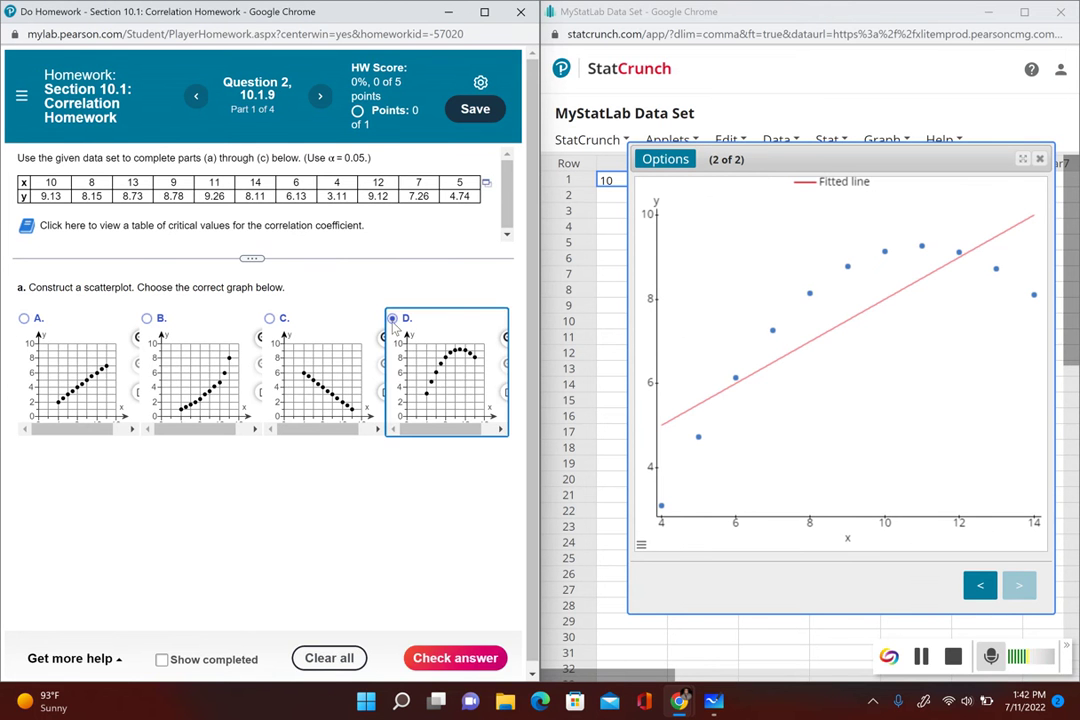
{"action": "left_click", "coordinate": [472, 657]}
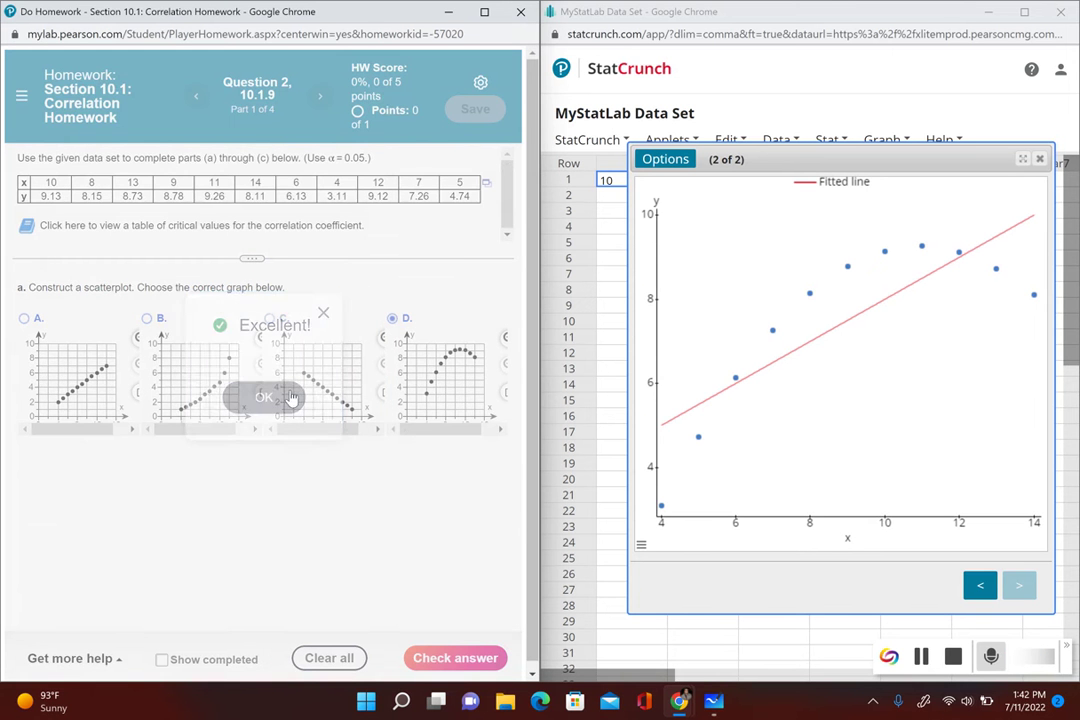
{"action": "left_click", "coordinate": [290, 396]}
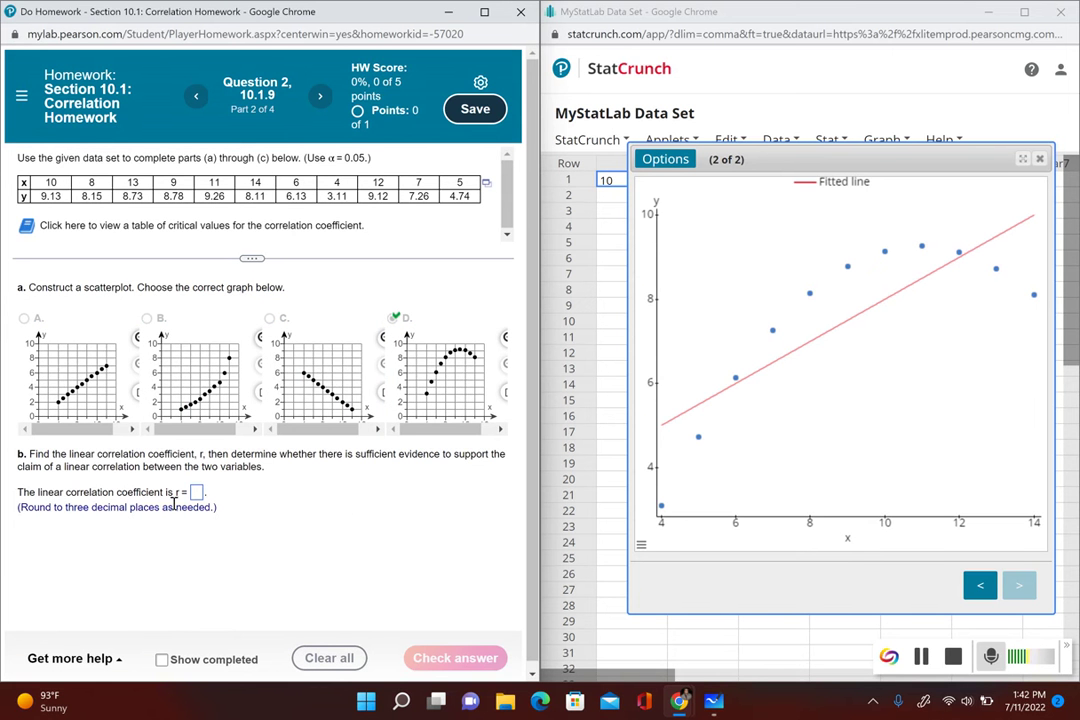
Look up the correlation coefficient in the regression results, enter 0.816 for r in part b and check the answer.
{"action": "left_click", "coordinate": [977, 590]}
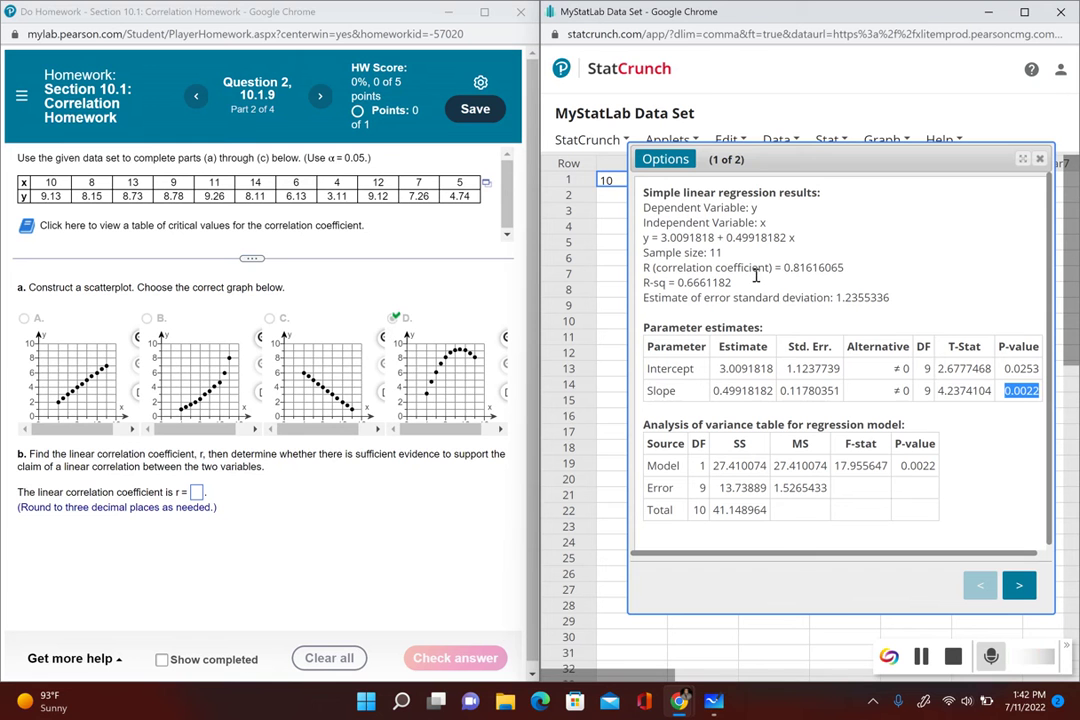
{"action": "left_click_drag", "start_coordinate": [782, 268], "coordinate": [849, 268]}
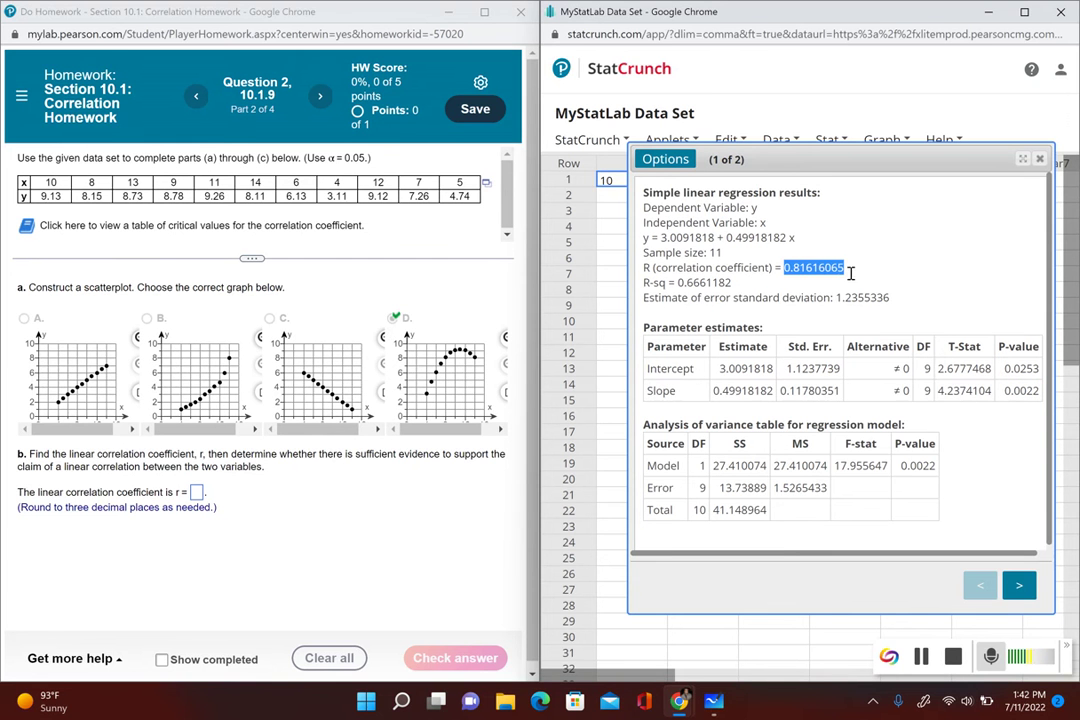
{"action": "left_click", "coordinate": [196, 494]}
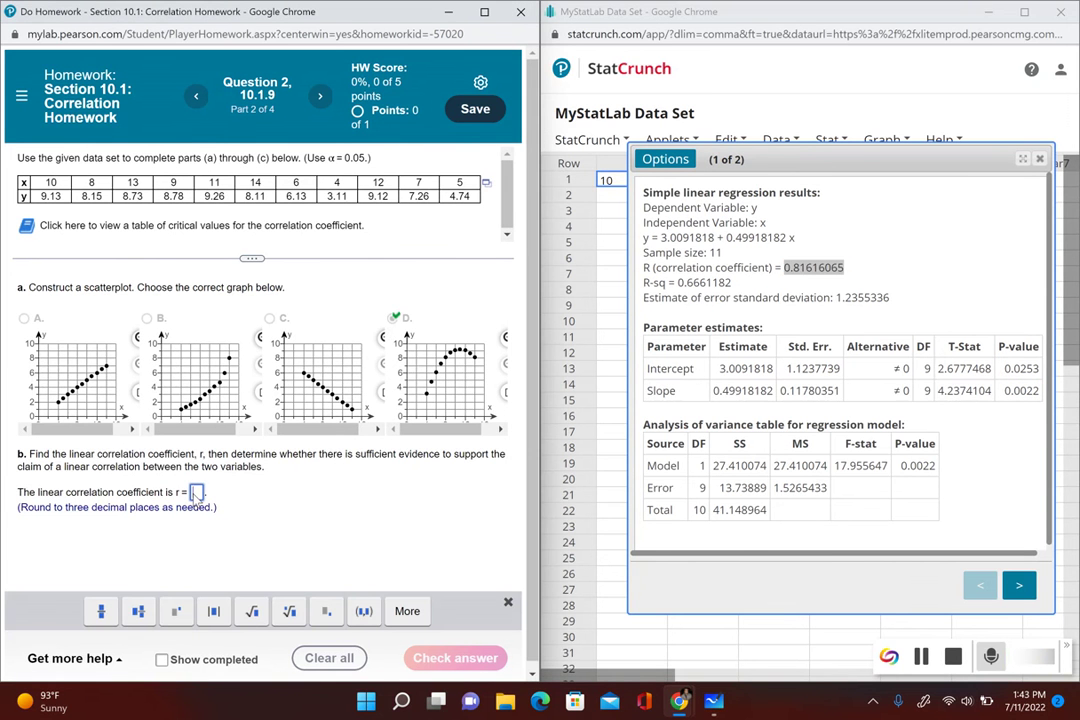
{"action": "type", "text": "0.8"}
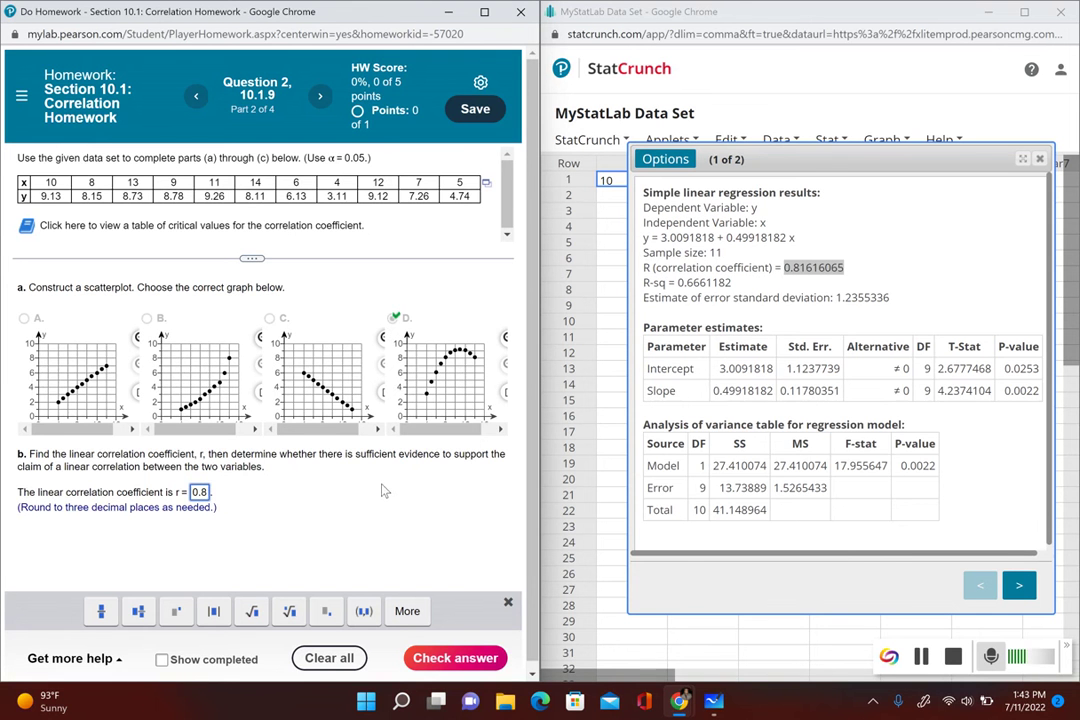
{"action": "type", "text": "16"}
{"action": "left_click", "coordinate": [415, 658]}
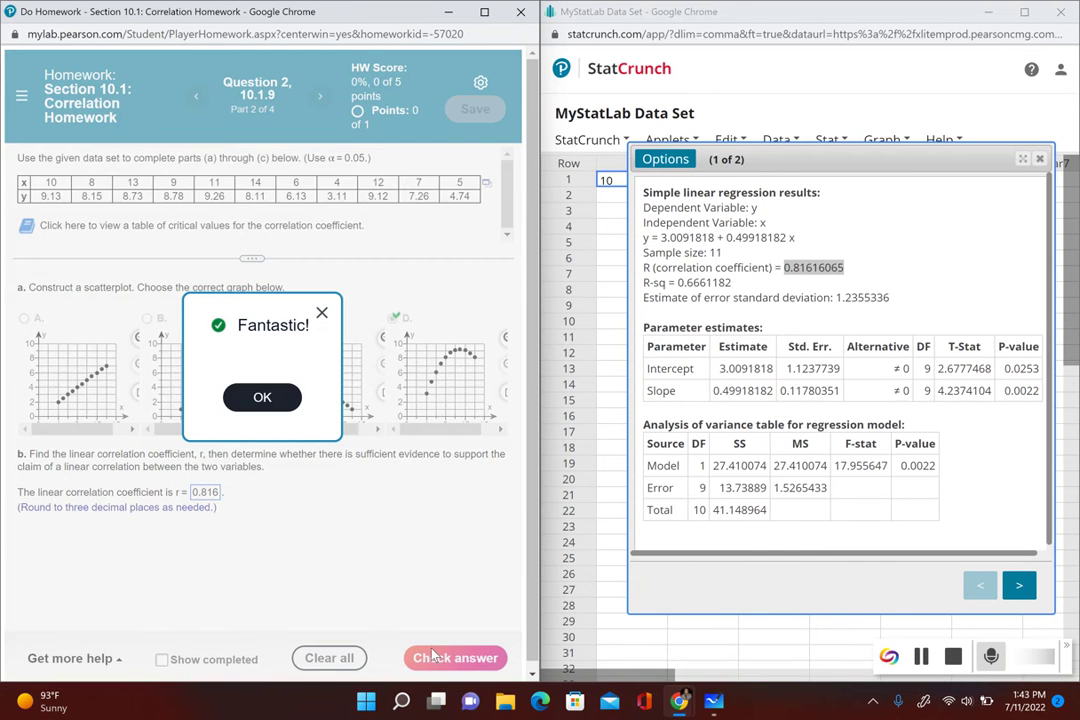
{"action": "left_click", "coordinate": [264, 398]}
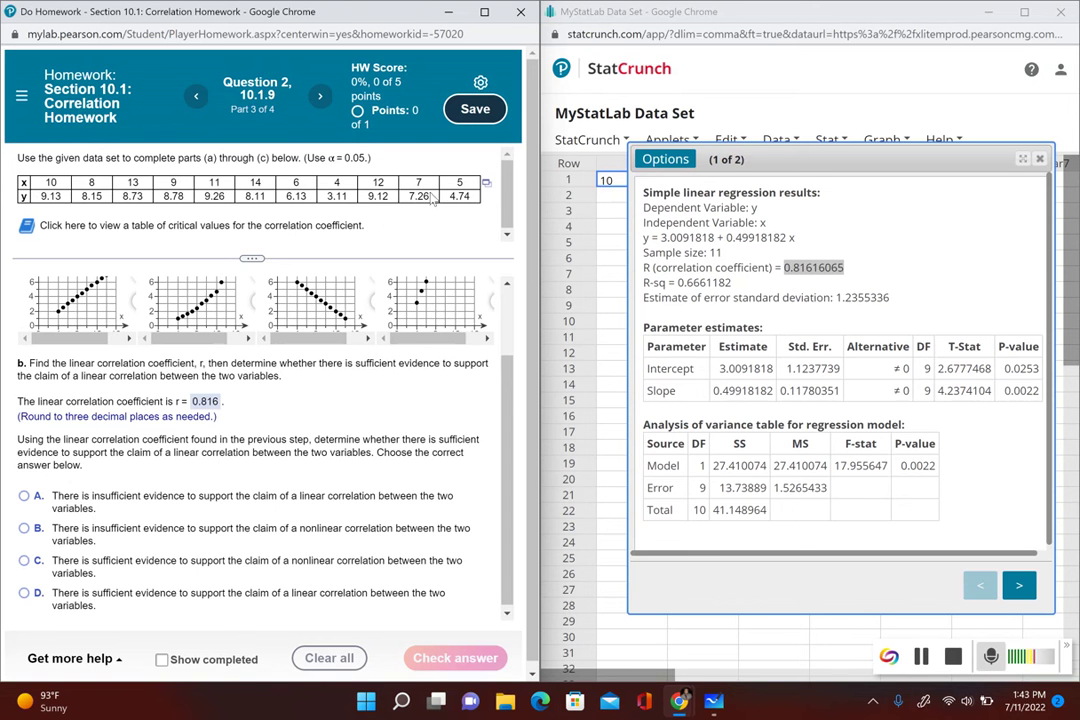
Open the table of critical values for the correlation coefficient and look through it.
{"action": "left_click", "coordinate": [28, 227]}
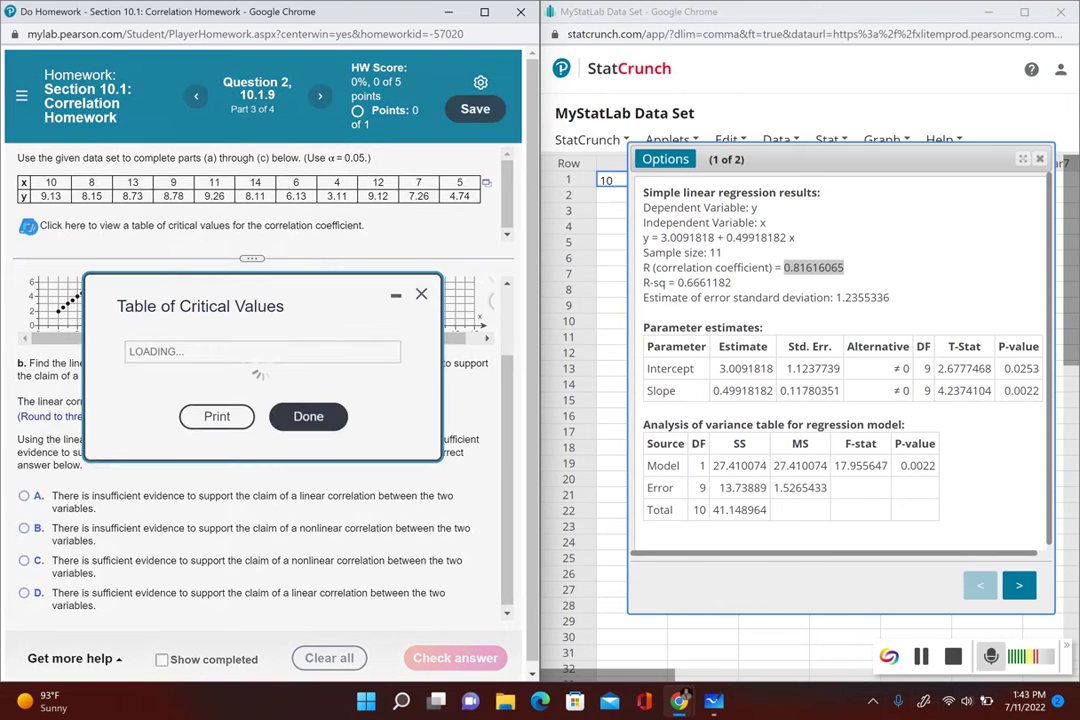
{"action": "scroll", "coordinate": [365, 453], "scroll_direction": "down", "scroll_amount": 2}
{"action": "scroll", "coordinate": [329, 380], "scroll_direction": "up", "scroll_amount": 2}
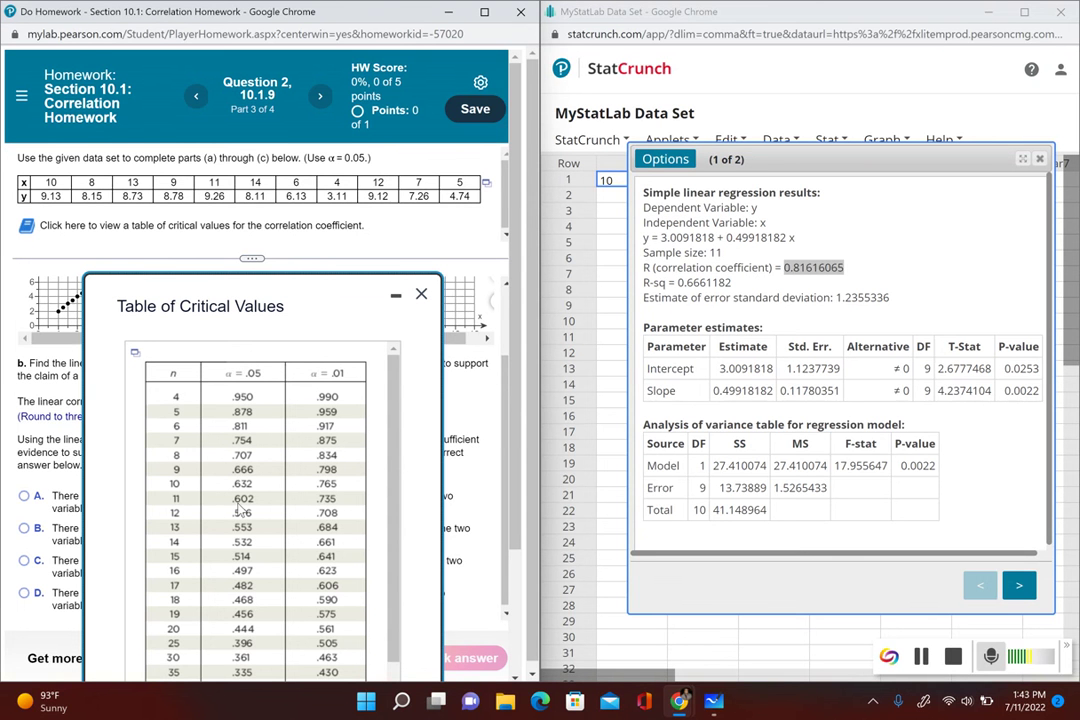
Switch to Microsoft Whiteboard and handwrite "|r| ≥ critical value" with "|0.816|" beneath it.
{"action": "mouse_move", "coordinate": [716, 706]}
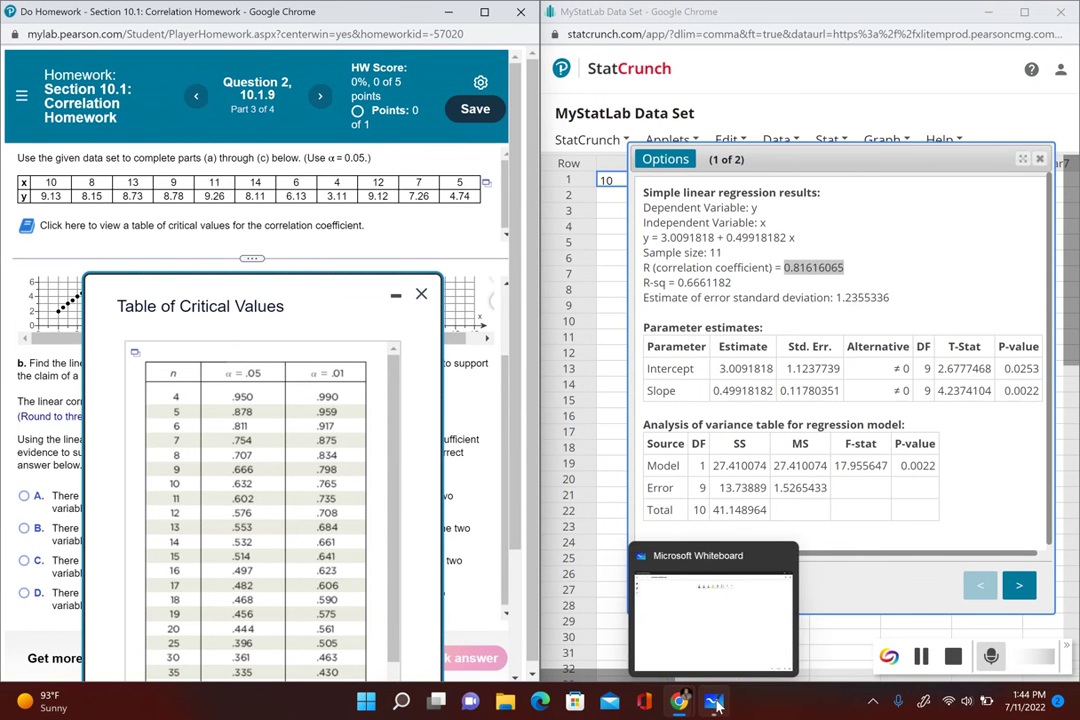
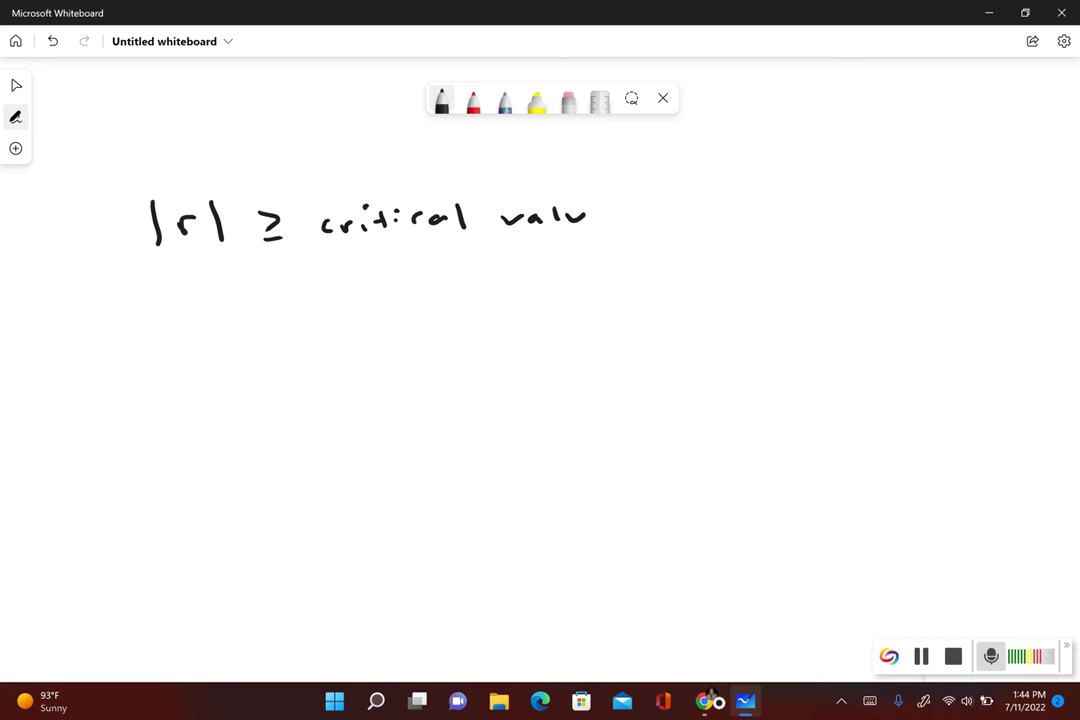
{"action": "left_click", "coordinate": [16, 85]}
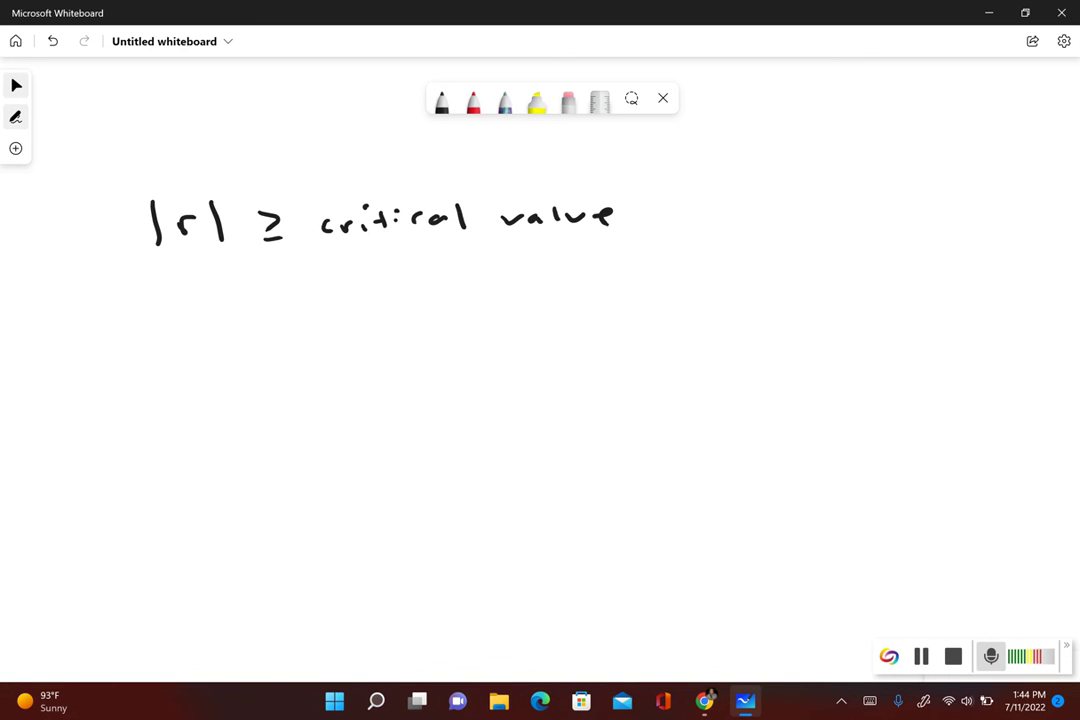
{"action": "left_click", "coordinate": [16, 117]}
{"action": "mouse_move", "coordinate": [157, 291]}
{"action": "left_mouse_down"}
{"action": "mouse_move", "coordinate": [160, 332]}
{"action": "mouse_move", "coordinate": [196, 329]}
{"action": "mouse_move", "coordinate": [198, 310]}
{"action": "mouse_move", "coordinate": [231, 310]}
{"action": "mouse_move", "coordinate": [254, 332]}
{"action": "left_mouse_up"}
{"action": "left_click", "coordinate": [212, 322]}
{"action": "mouse_move", "coordinate": [281, 307]}
{"action": "left_mouse_down"}
{"action": "mouse_move", "coordinate": [270, 322]}
{"action": "mouse_move", "coordinate": [315, 337]}
{"action": "left_mouse_up"}
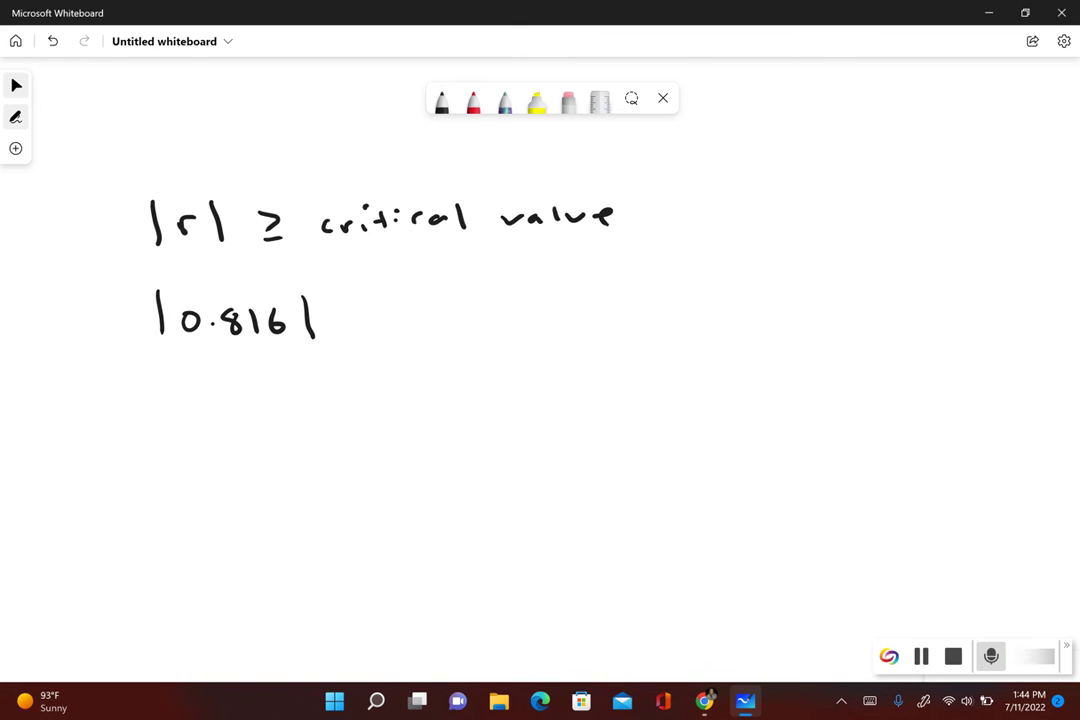
Write "≥" after |0.816|, add a red question mark above it and return to the black pen.
{"action": "mouse_move", "coordinate": [373, 297]}
{"action": "left_mouse_down"}
{"action": "mouse_move", "coordinate": [394, 297]}
{"action": "mouse_move", "coordinate": [400, 325]}
{"action": "left_mouse_up"}
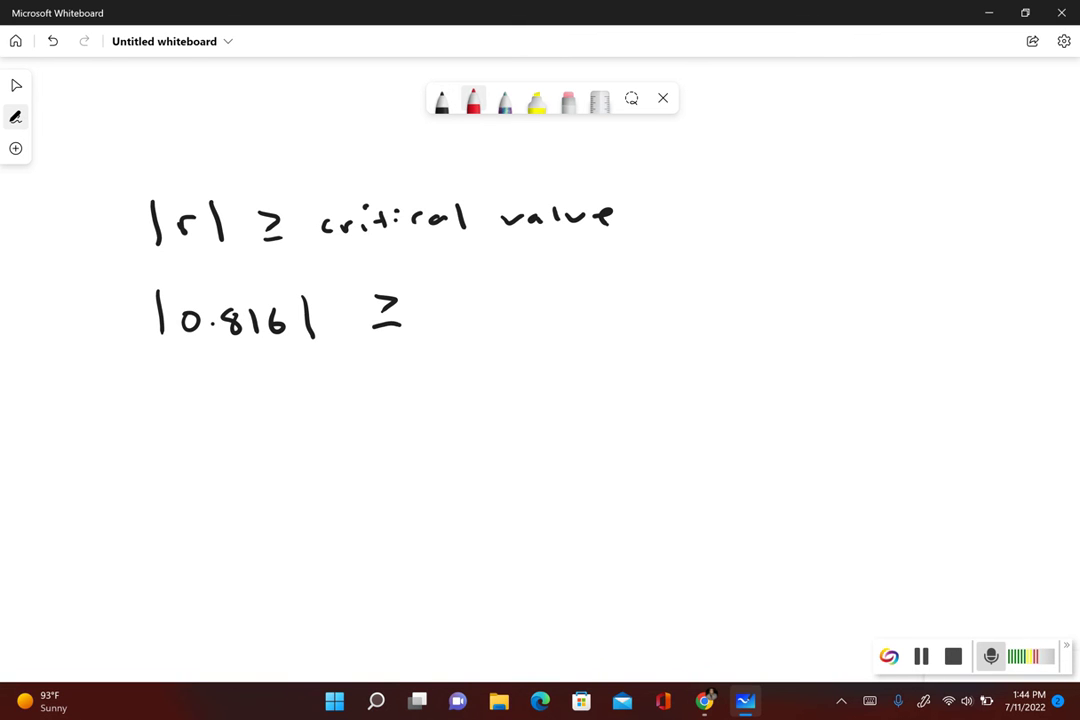
{"action": "left_click_drag", "start_coordinate": [383, 252], "coordinate": [389, 263]}
{"action": "left_click", "coordinate": [389, 270]}
{"action": "left_click", "coordinate": [441, 100]}
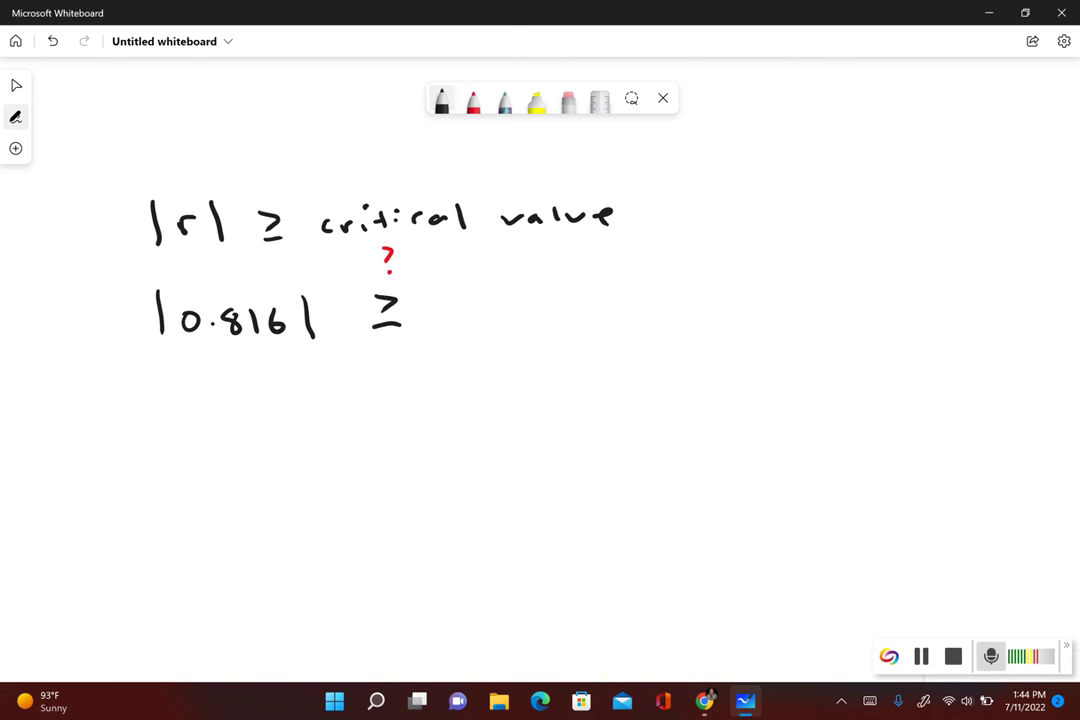
Switch back to the paired homework and StatCrunch windows to consult the table of critical values.
{"action": "mouse_move", "coordinate": [706, 698]}
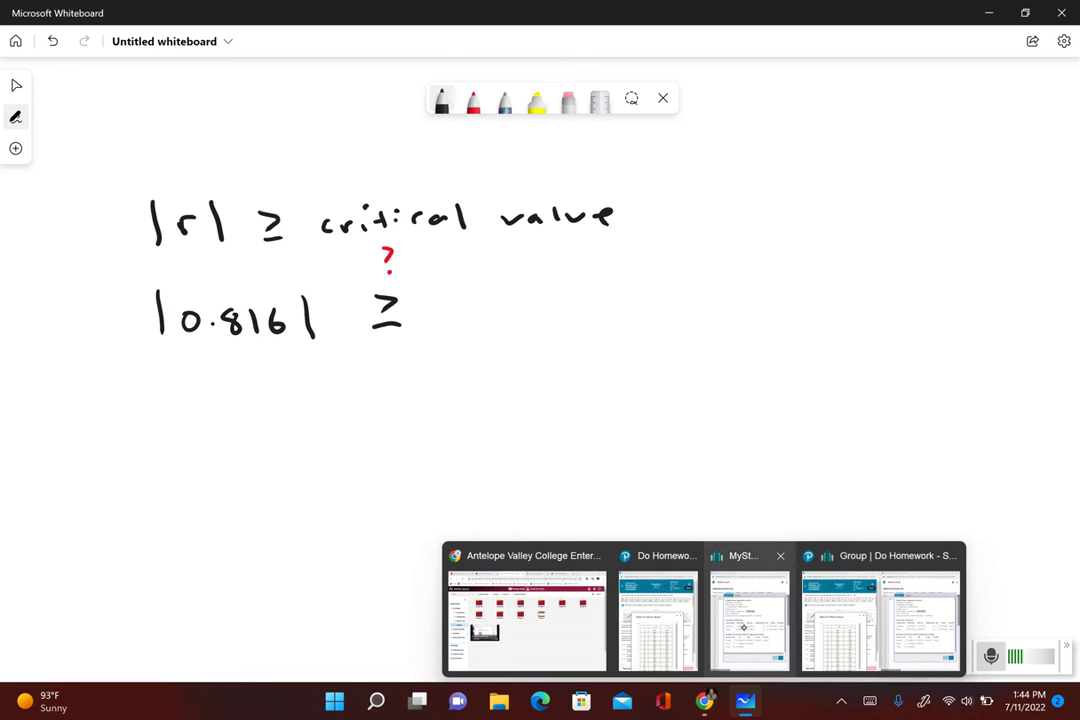
{"action": "left_click", "coordinate": [878, 605]}
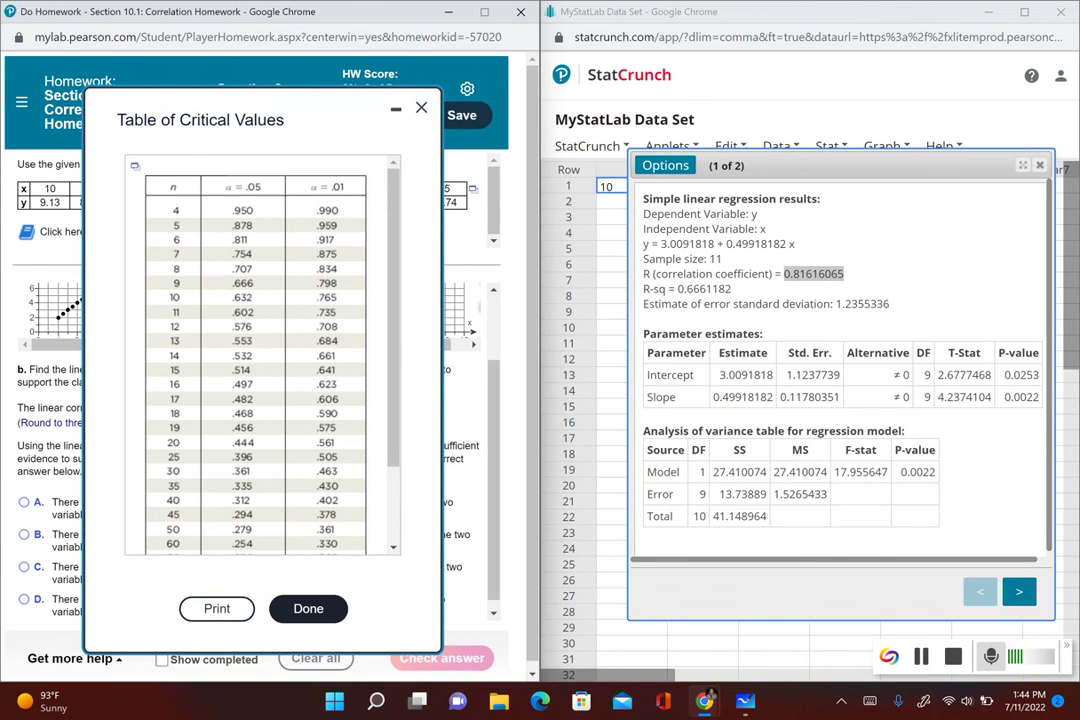
Switch to Microsoft Whiteboard and handwrite the critical value "0.602" after "|0.816| ≥".
{"action": "key", "text": "alt+Tab"}
{"action": "left_click_drag", "start_coordinate": [472, 299], "coordinate": [500, 308]}
{"action": "left_click", "coordinate": [488, 314]}
{"action": "left_click_drag", "start_coordinate": [532, 299], "coordinate": [556, 318]}
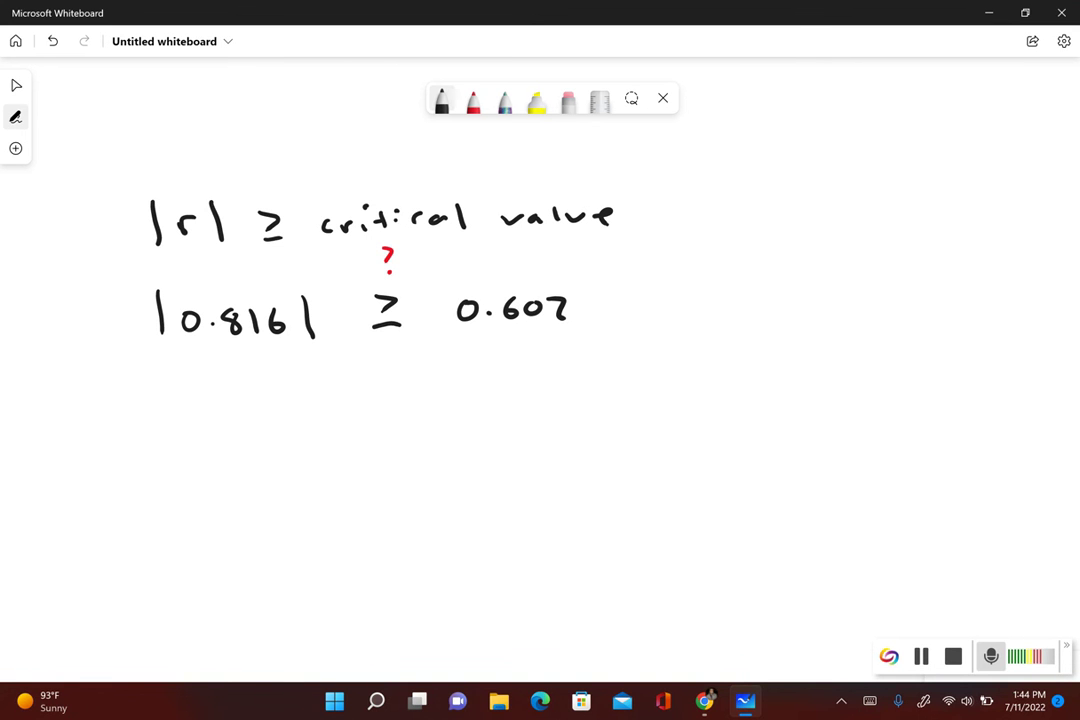
Handwrite "0.816 ≥ 0.602" on a new line beneath the comparison and add a red check mark after it.
{"action": "mouse_move", "coordinate": [212, 393]}
{"action": "left_mouse_down"}
{"action": "mouse_move", "coordinate": [202, 402]}
{"action": "mouse_move", "coordinate": [243, 393]}
{"action": "mouse_move", "coordinate": [278, 413]}
{"action": "mouse_move", "coordinate": [298, 402]}
{"action": "left_mouse_up"}
{"action": "left_click", "coordinate": [222, 411]}
{"action": "mouse_move", "coordinate": [366, 388]}
{"action": "left_mouse_down"}
{"action": "mouse_move", "coordinate": [367, 401]}
{"action": "mouse_move", "coordinate": [385, 405]}
{"action": "left_mouse_up"}
{"action": "mouse_move", "coordinate": [451, 378]}
{"action": "left_mouse_down"}
{"action": "mouse_move", "coordinate": [442, 390]}
{"action": "mouse_move", "coordinate": [451, 378]}
{"action": "mouse_move", "coordinate": [492, 390]}
{"action": "mouse_move", "coordinate": [521, 378]}
{"action": "left_mouse_up"}
{"action": "left_click", "coordinate": [472, 392]}
{"action": "mouse_move", "coordinate": [546, 379]}
{"action": "left_mouse_down"}
{"action": "mouse_move", "coordinate": [561, 381]}
{"action": "mouse_move", "coordinate": [549, 397]}
{"action": "left_mouse_up"}
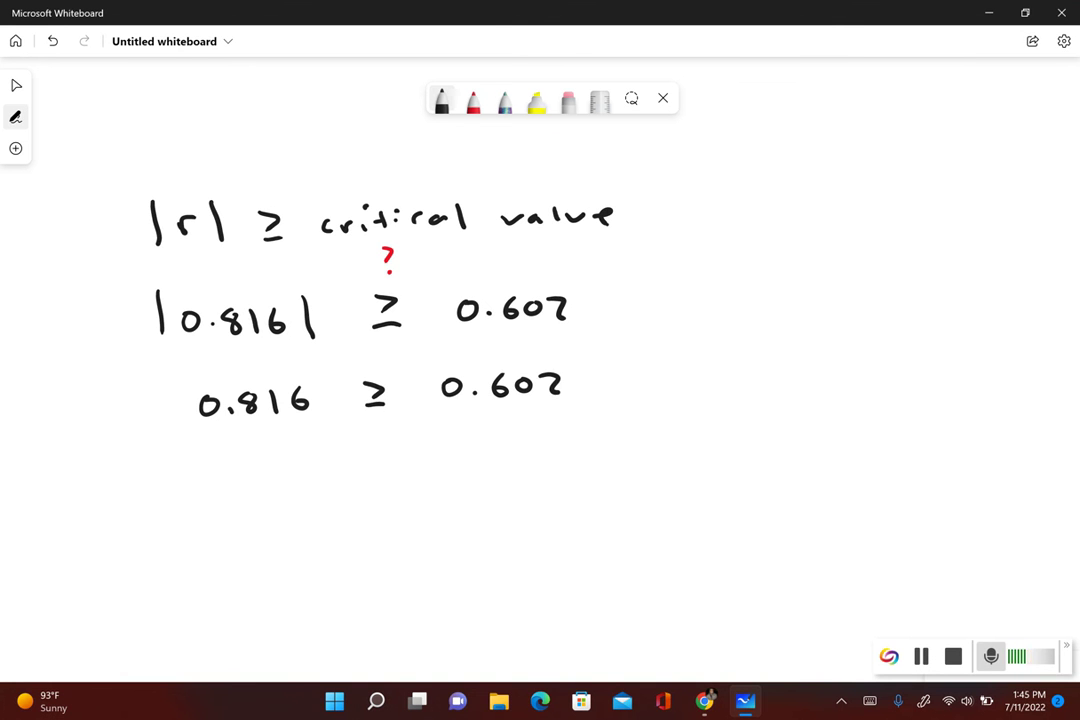
{"action": "left_click", "coordinate": [473, 100]}
{"action": "left_click_drag", "start_coordinate": [626, 377], "coordinate": [662, 368]}
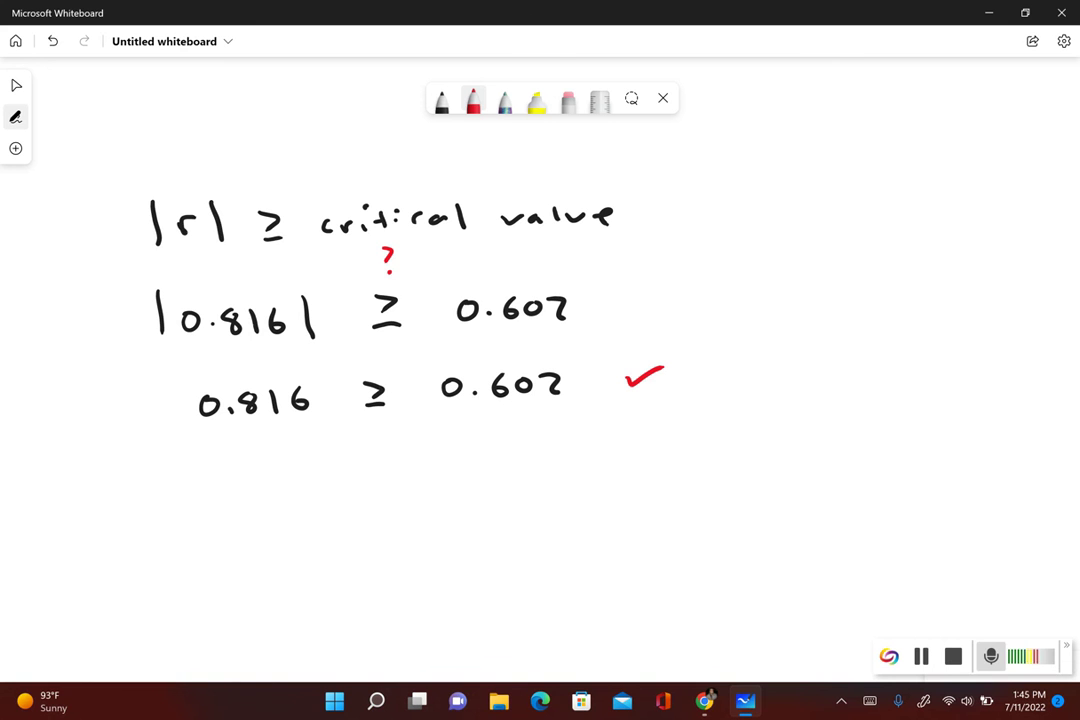
Return to the black pen and handwrite "correlation" after the red check mark.
{"action": "left_click", "coordinate": [441, 100]}
{"action": "left_click_drag", "start_coordinate": [764, 374], "coordinate": [765, 390]}
{"action": "left_click_drag", "start_coordinate": [788, 376], "coordinate": [834, 377]}
{"action": "left_click_drag", "start_coordinate": [844, 381], "coordinate": [898, 386]}
{"action": "left_click_drag", "start_coordinate": [910, 365], "coordinate": [913, 386]}
{"action": "mouse_move", "coordinate": [940, 372]}
{"action": "left_mouse_down"}
{"action": "mouse_move", "coordinate": [956, 385]}
{"action": "mouse_move", "coordinate": [966, 374]}
{"action": "left_mouse_up"}
{"action": "left_click", "coordinate": [941, 366]}
{"action": "left_click_drag", "start_coordinate": [975, 386], "coordinate": [999, 380]}
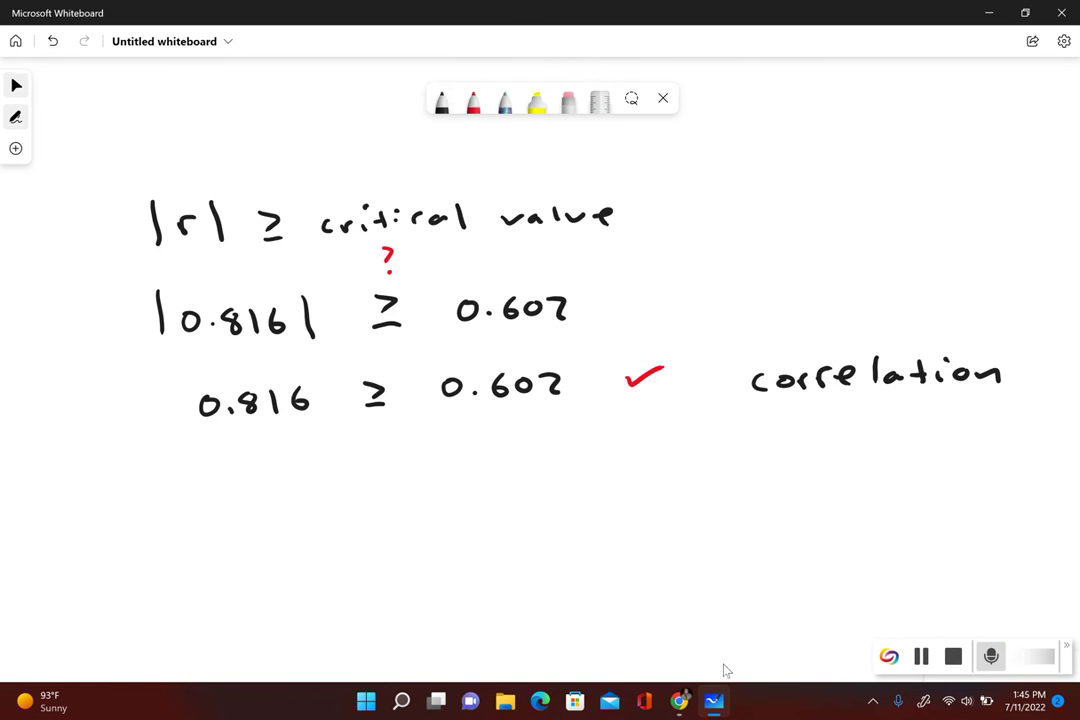
Switch back to the paired homework and StatCrunch windows, close the table of critical values and maximize the homework window.
{"action": "mouse_move", "coordinate": [680, 705]}
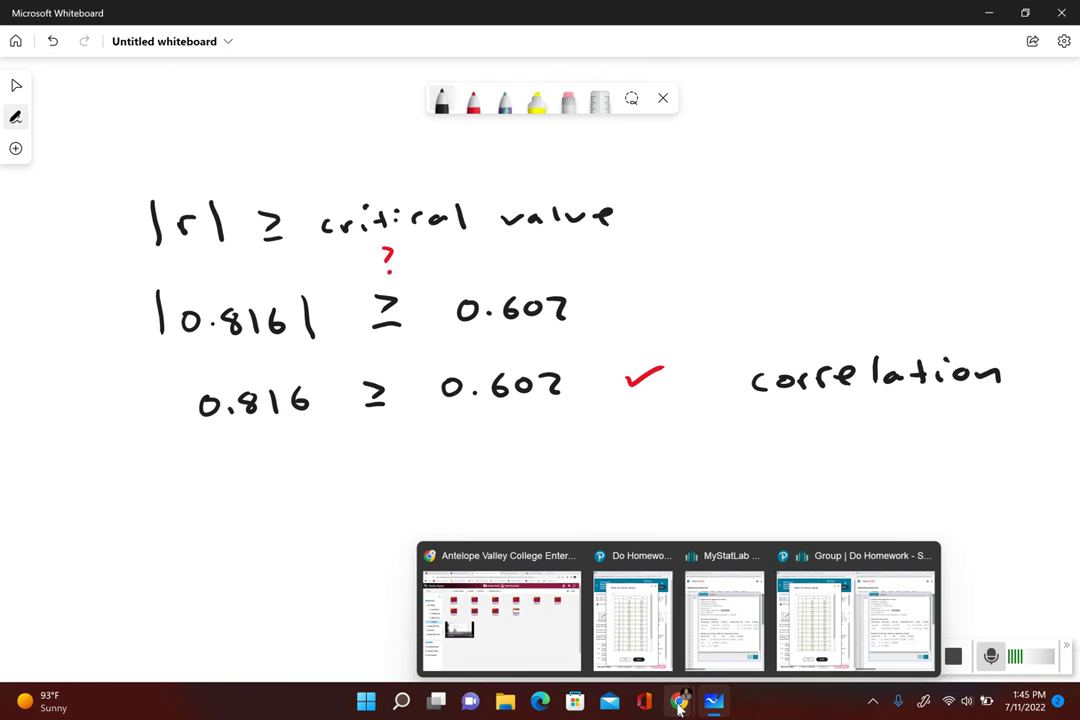
{"action": "left_click", "coordinate": [855, 615]}
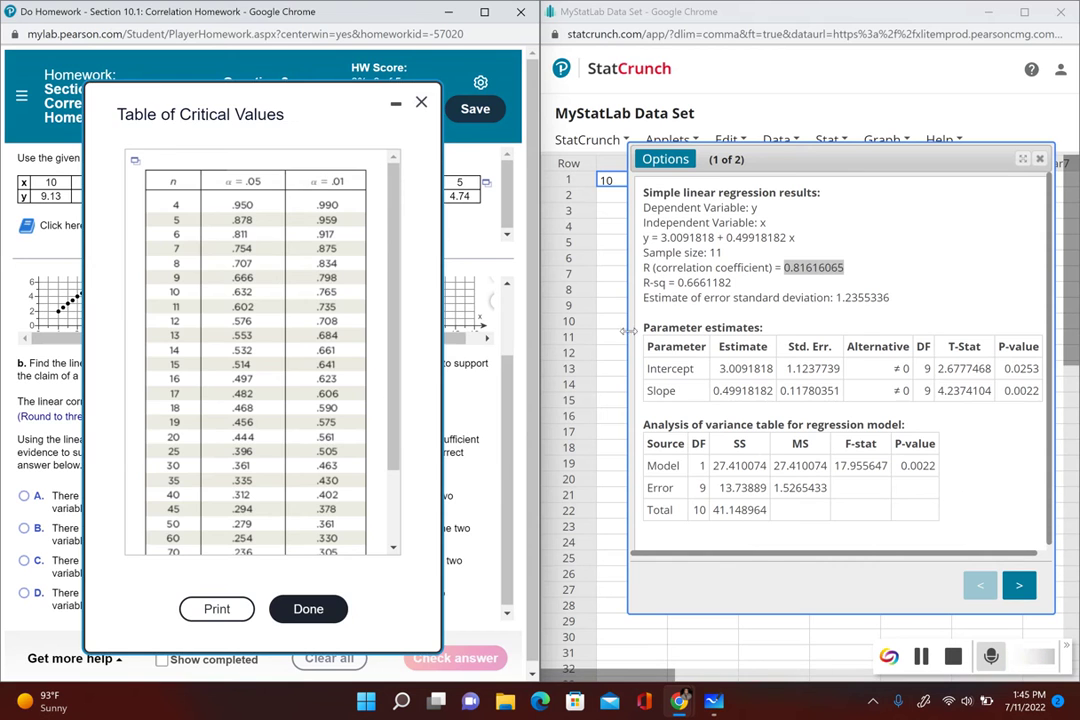
{"action": "left_click", "coordinate": [421, 104]}
{"action": "double_click", "coordinate": [409, 11]}
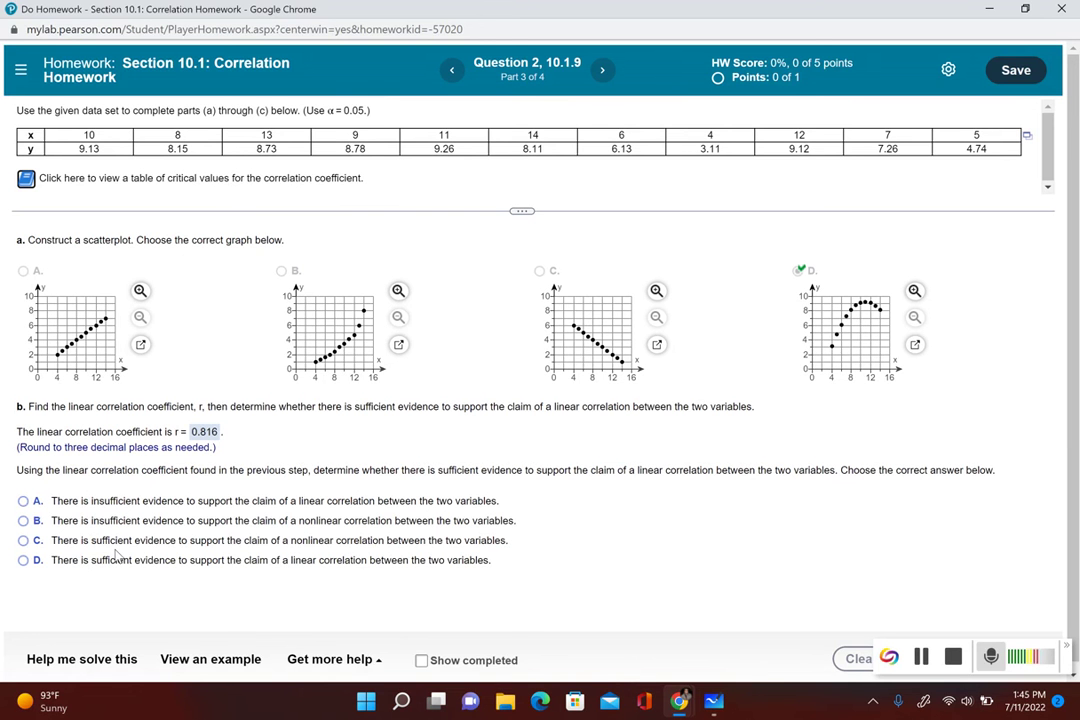
Answer part b with option D, sufficient evidence to support a linear correlation, submit it and dismiss the feedback.
{"action": "left_click", "coordinate": [28, 563]}
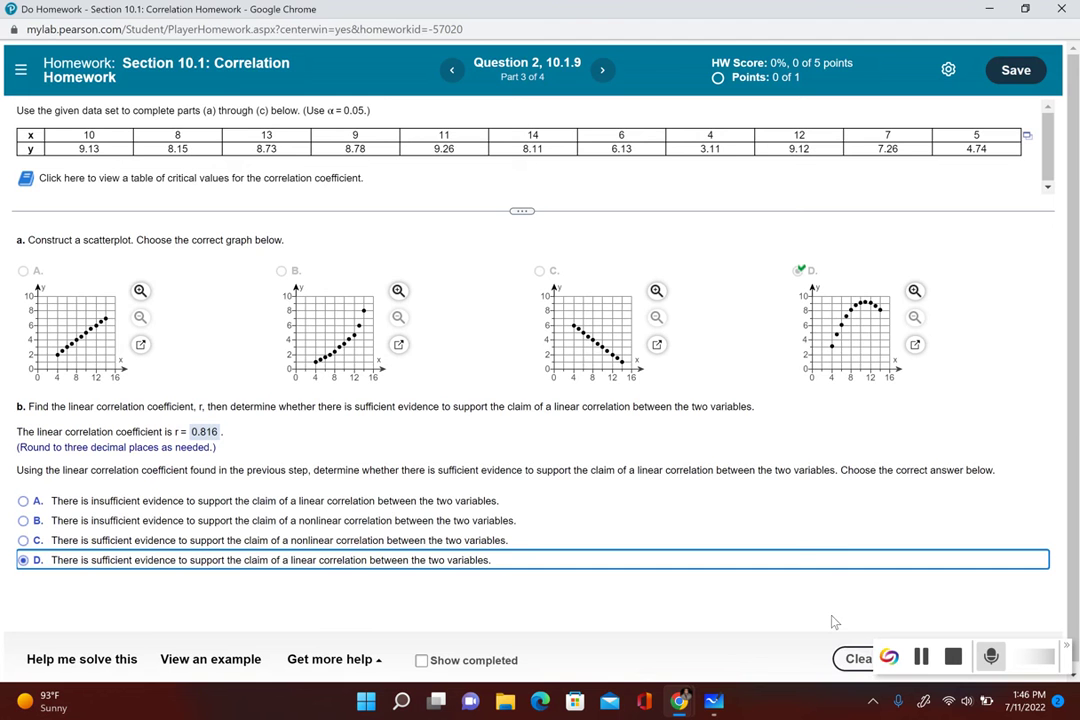
{"action": "key", "text": "Return"}
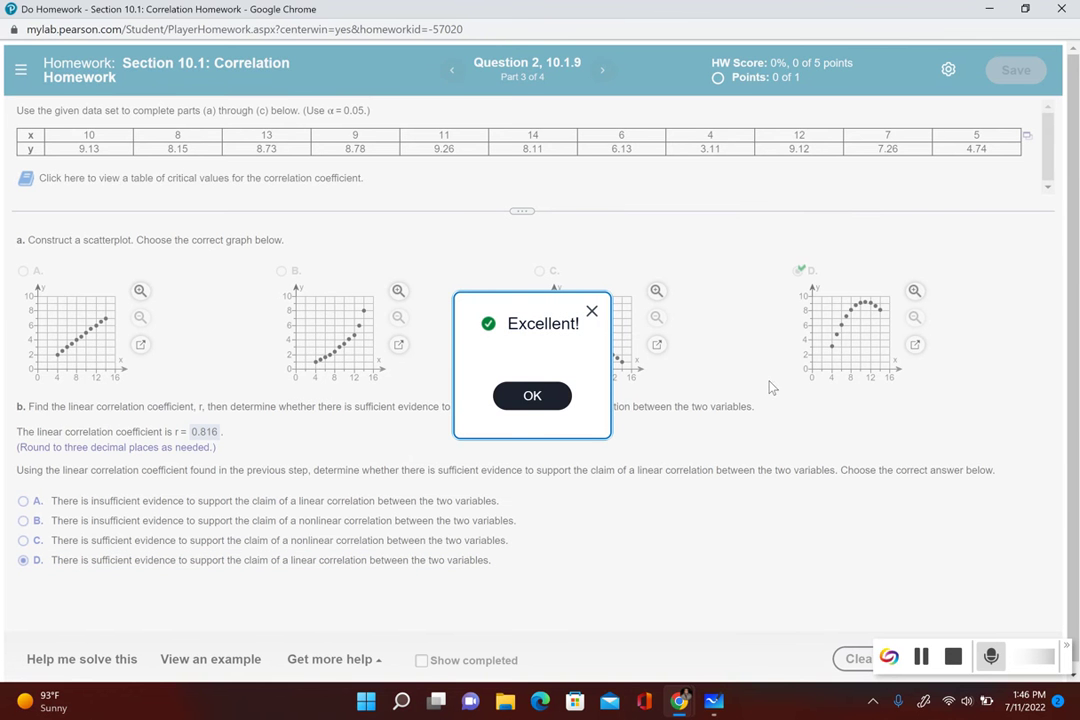
{"action": "left_click", "coordinate": [548, 400]}
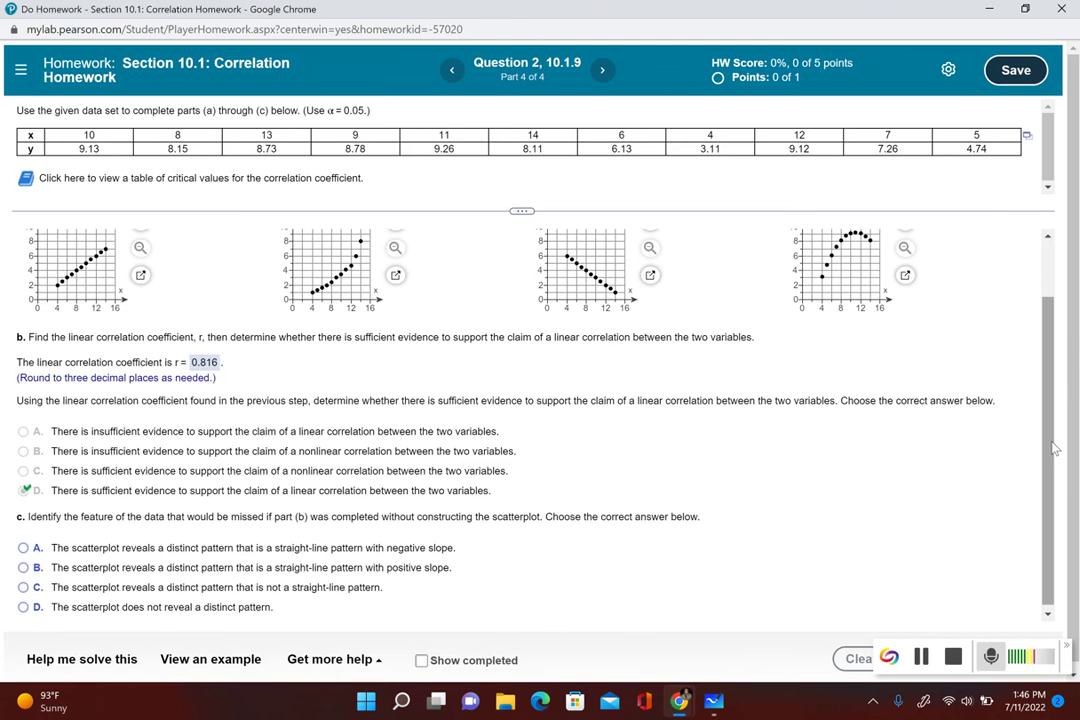
Answer part c with option C, a distinct pattern that is not a straight-line pattern, submit it and close the feedback without advancing.
{"action": "scroll", "coordinate": [1054, 448], "scroll_direction": "up", "scroll_amount": 2}
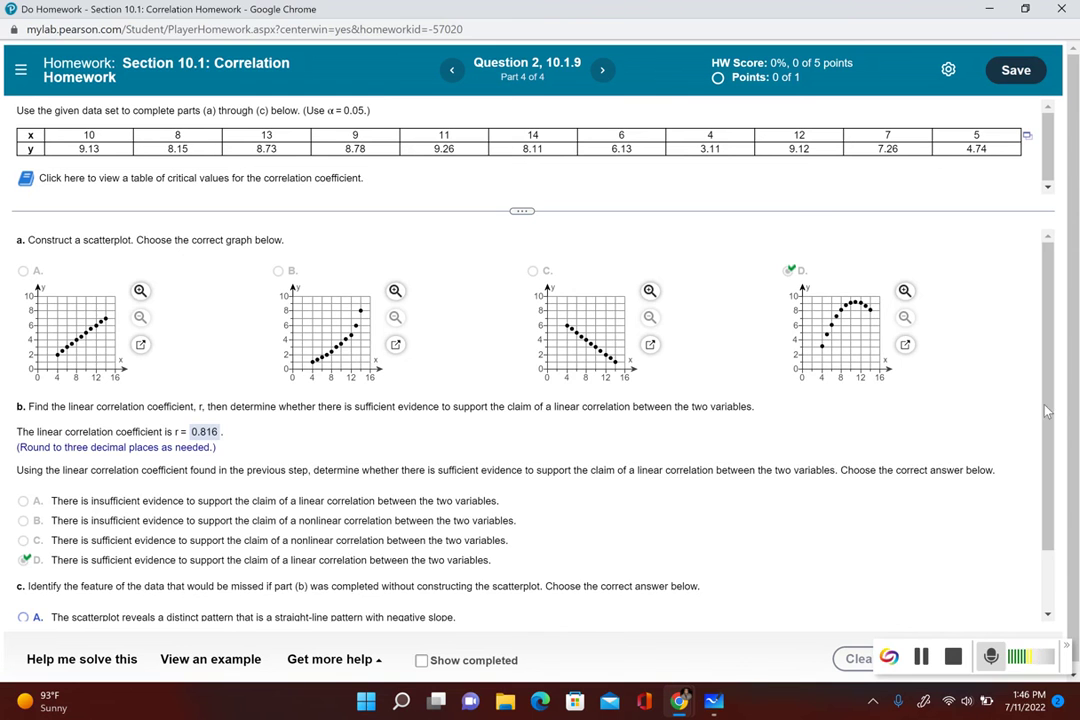
{"action": "scroll", "coordinate": [890, 400], "scroll_direction": "down", "scroll_amount": 1}
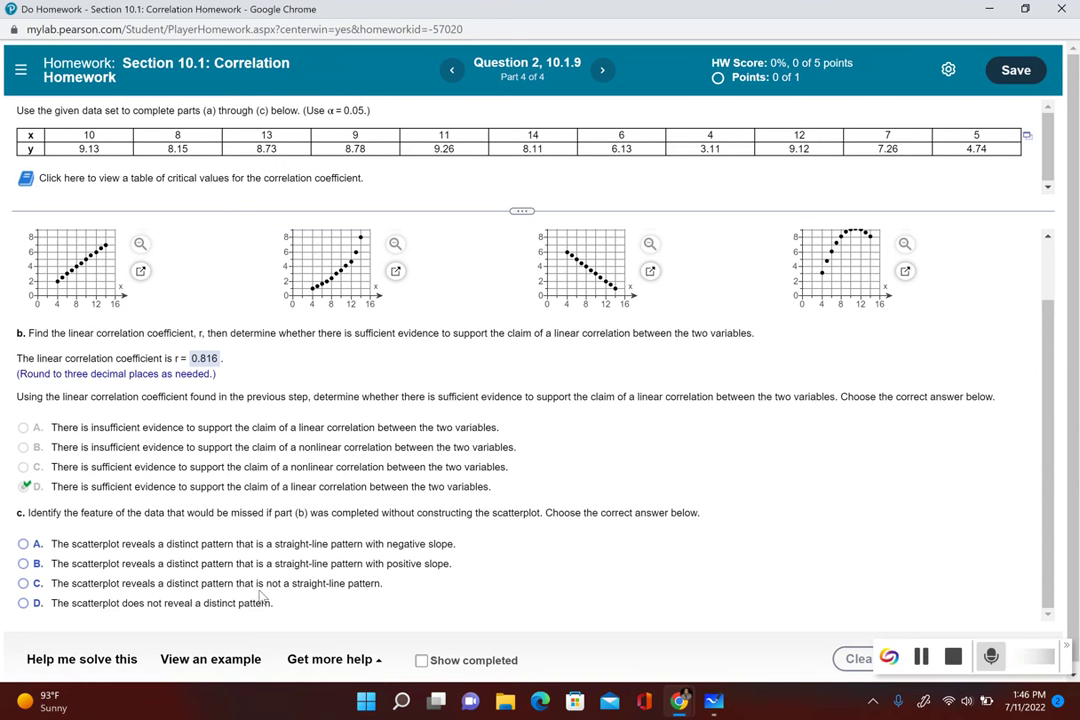
{"action": "left_click", "coordinate": [24, 583]}
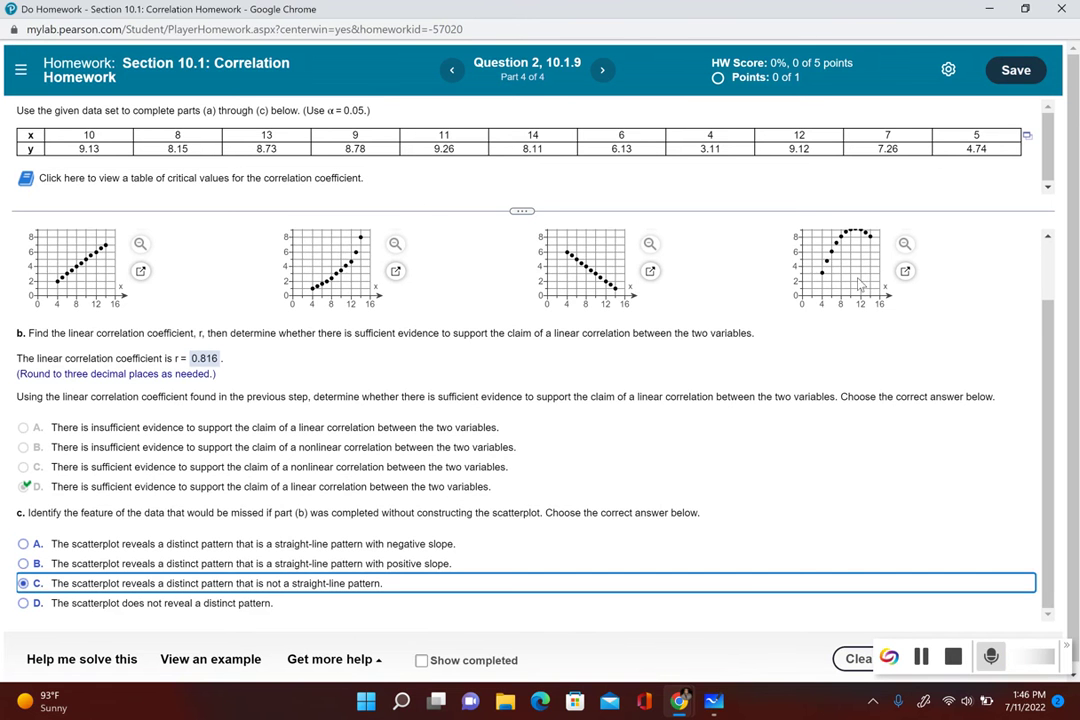
{"action": "left_click_drag", "start_coordinate": [1056, 383], "coordinate": [828, 298]}
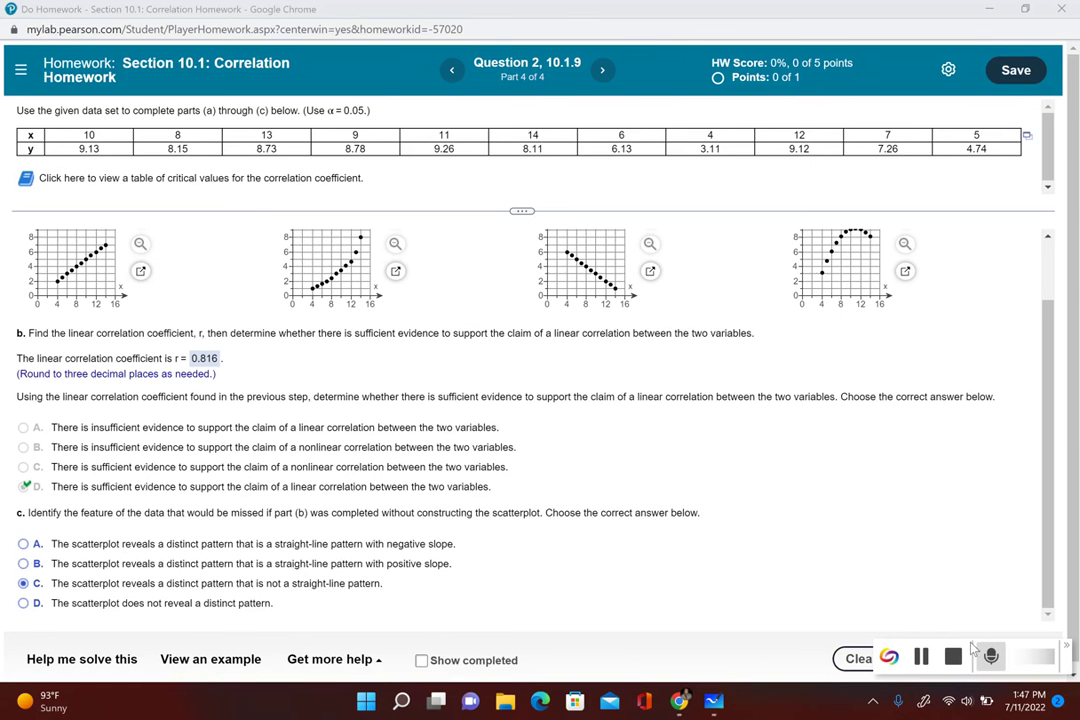
{"action": "left_click", "coordinate": [825, 603]}
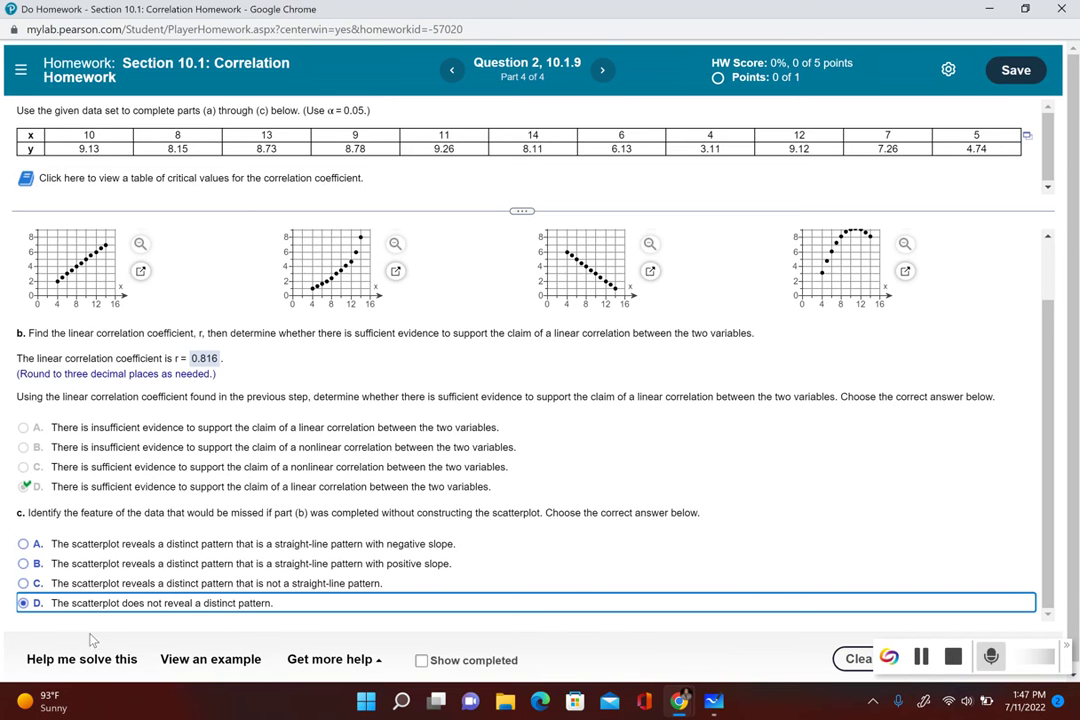
{"action": "left_click", "coordinate": [398, 582]}
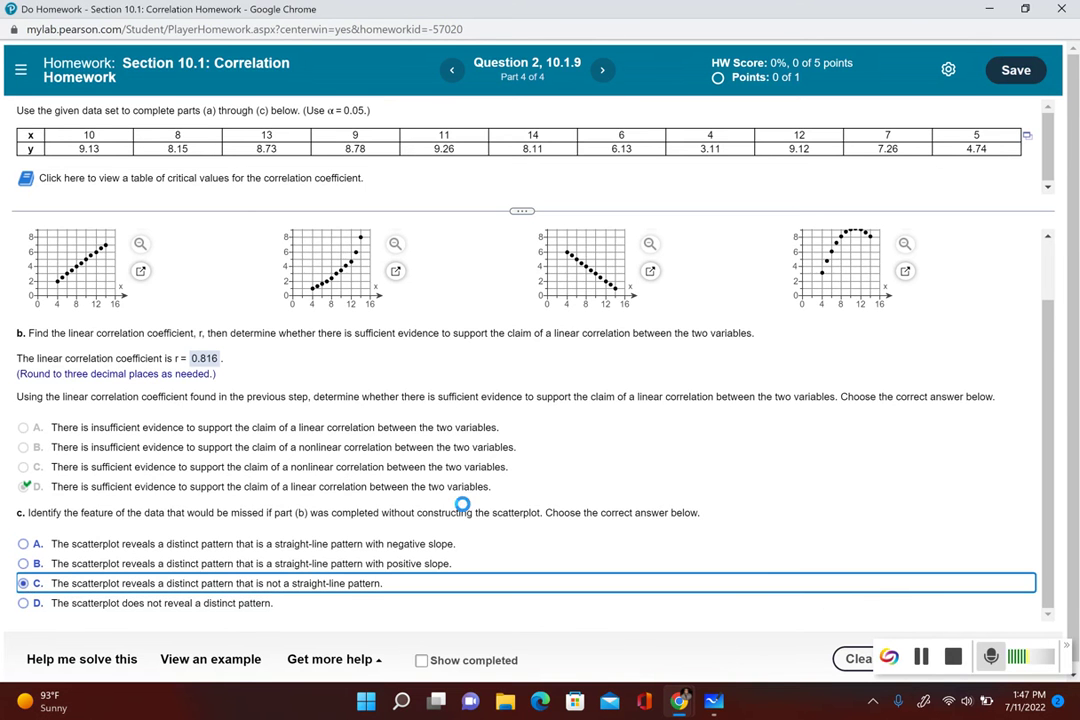
{"action": "key", "text": "Return"}
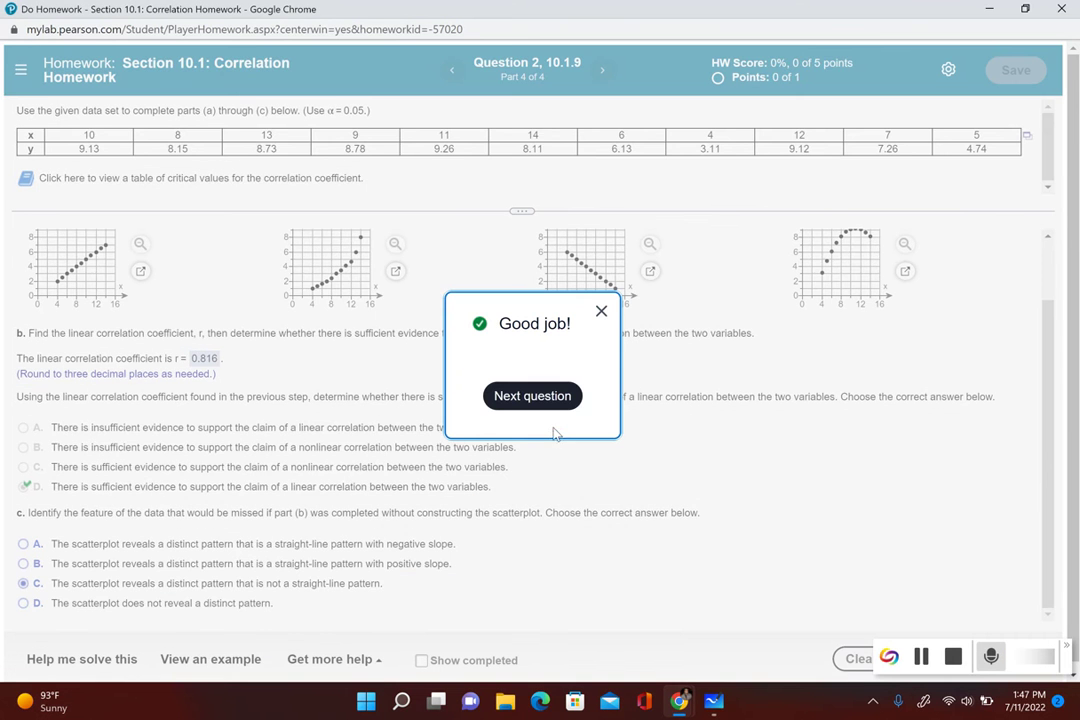
{"action": "left_click", "coordinate": [601, 311]}
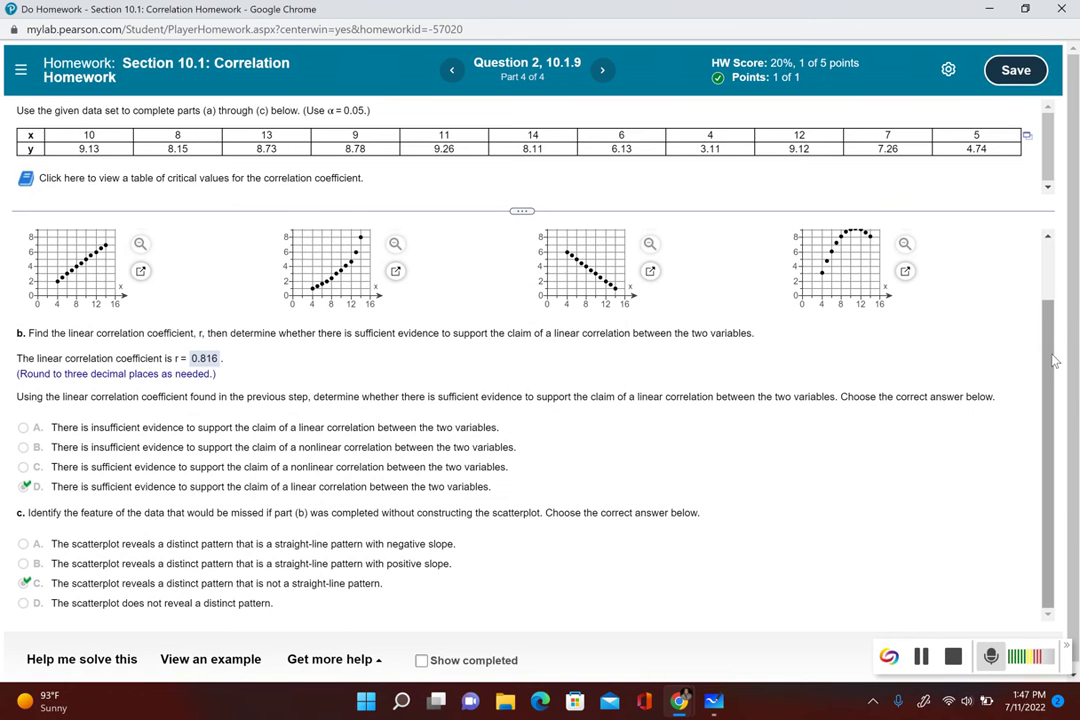
{"action": "left_click_drag", "start_coordinate": [1055, 360], "coordinate": [1060, 298]}
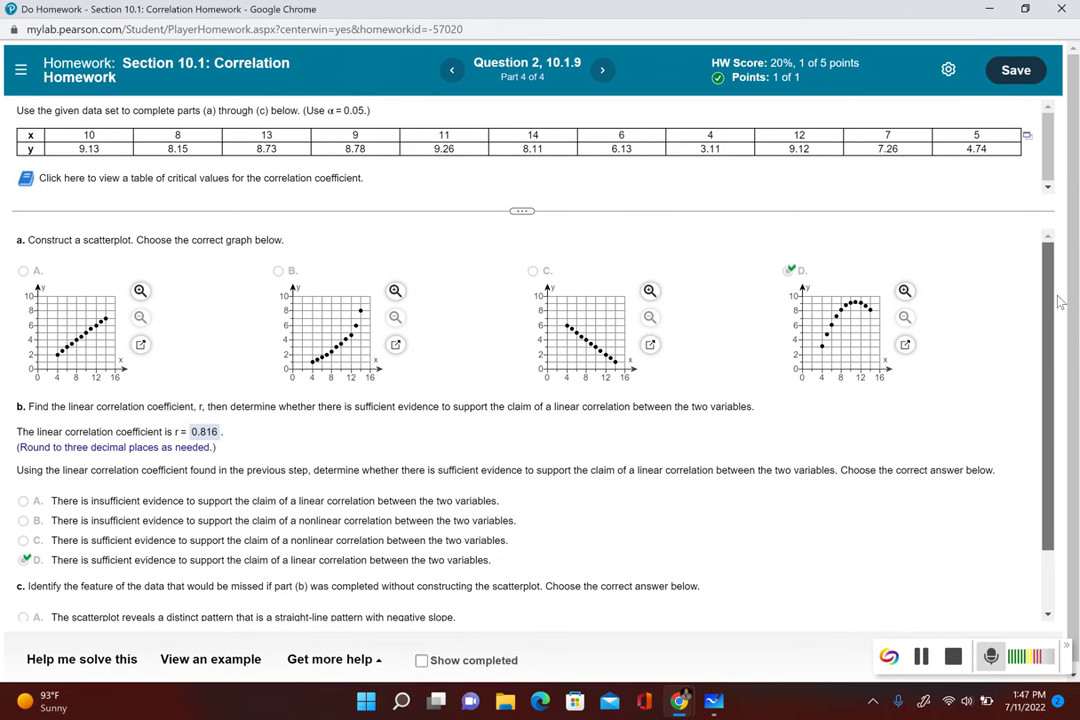